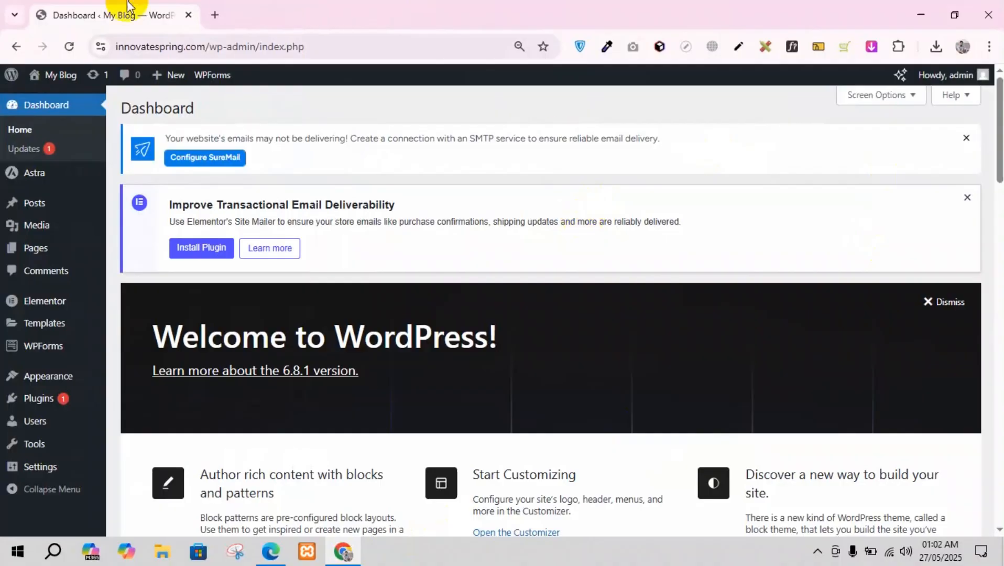
Open the live site in a new tab and examine the homepage sections down to the footer and the blog page
mouse_move(53, 78)
left_click(50, 97)
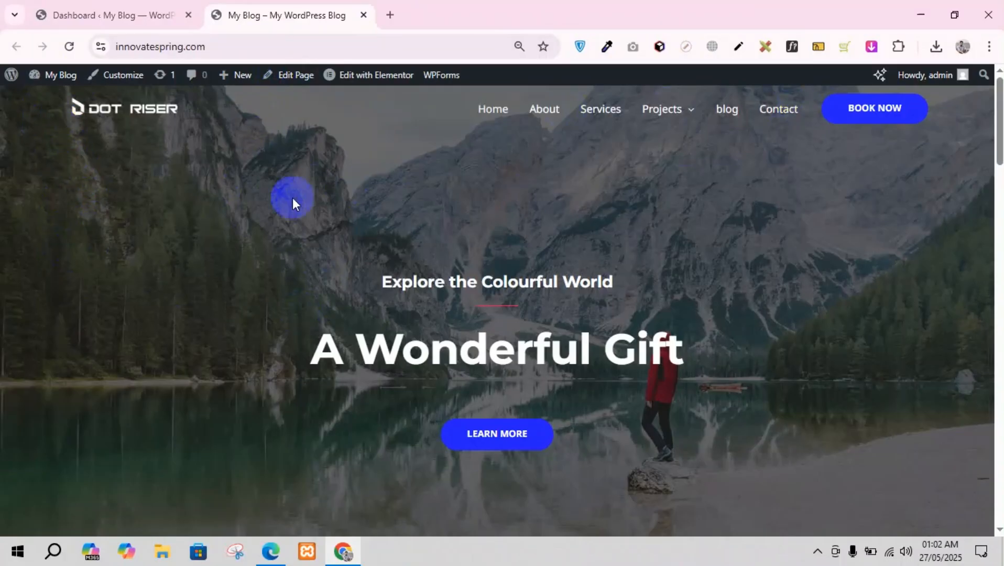
scroll(353, 366, "down", 10)
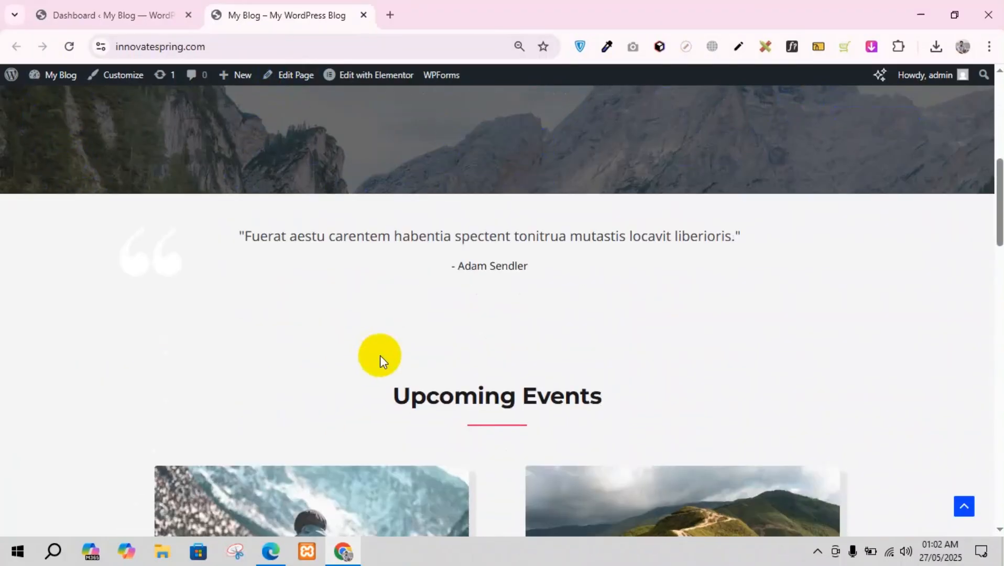
scroll(476, 286, "down", 10)
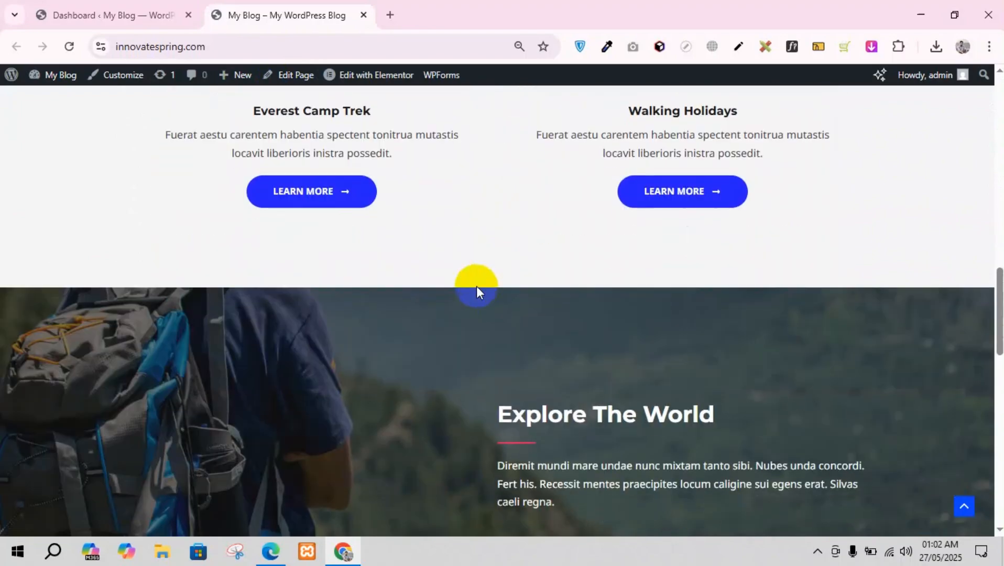
scroll(449, 350, "up", 1)
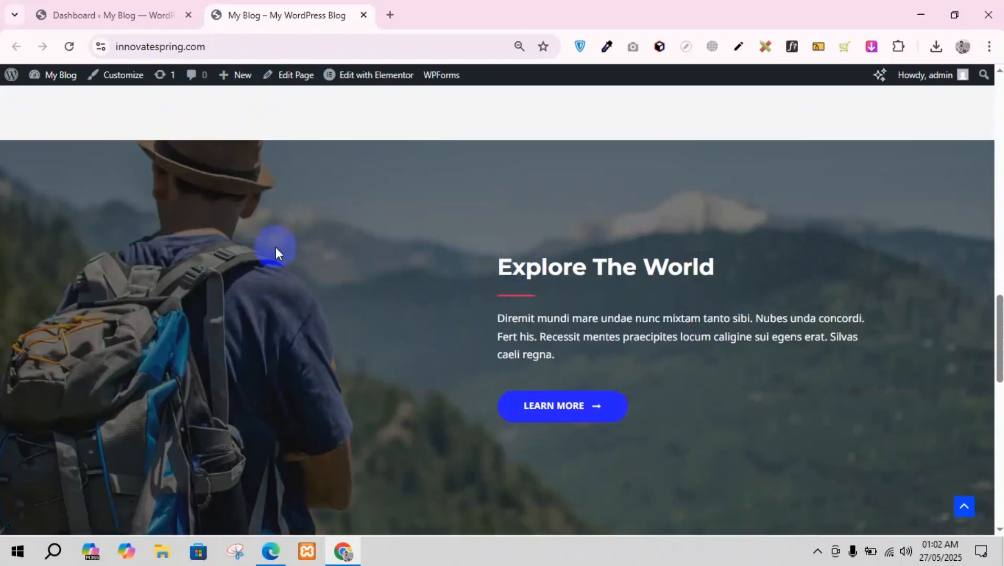
scroll(453, 353, "down", 5)
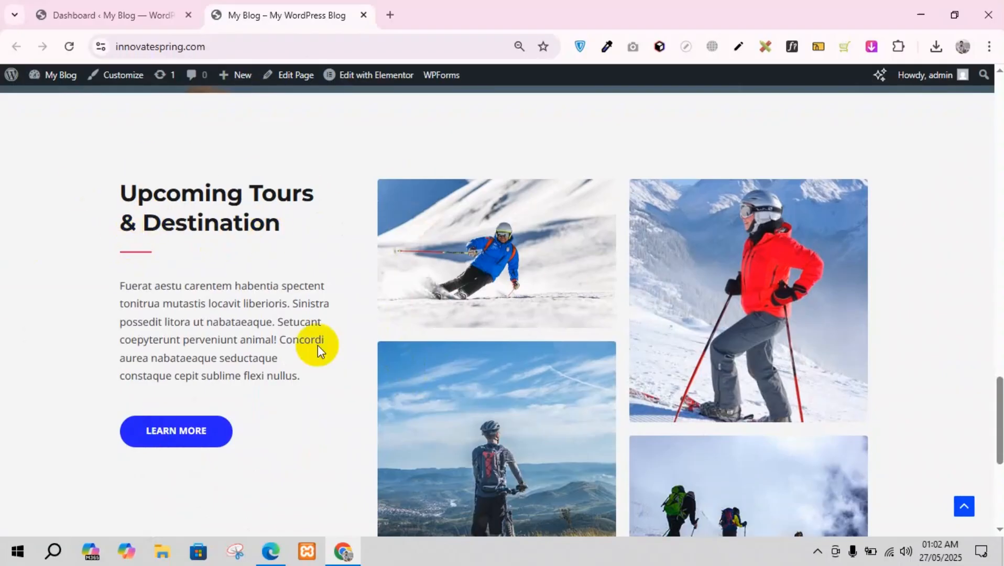
scroll(316, 348, "down", 4)
left_click(401, 404)
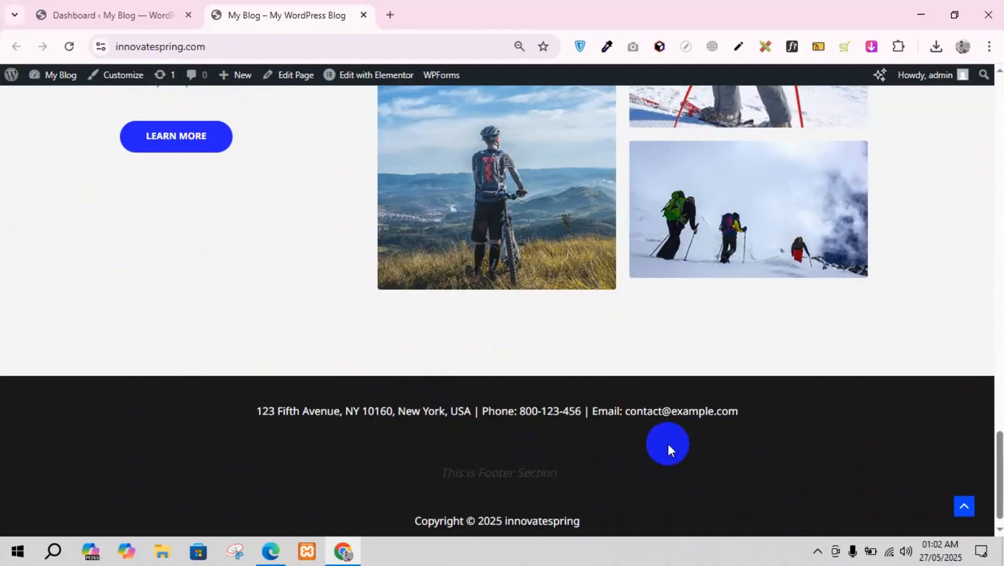
scroll(445, 404, "up", 5)
scroll(366, 320, "up", 5)
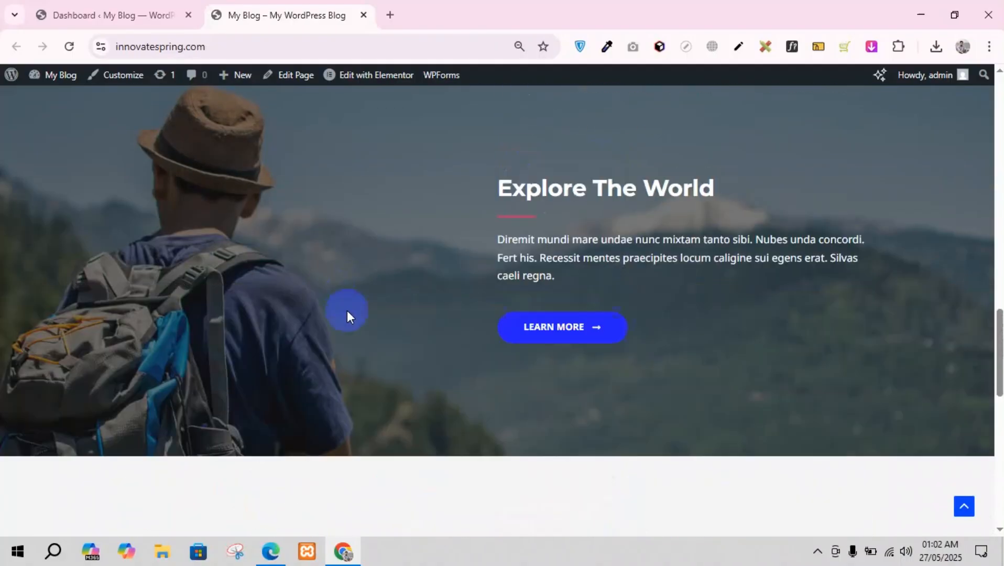
scroll(469, 369, "up", 5)
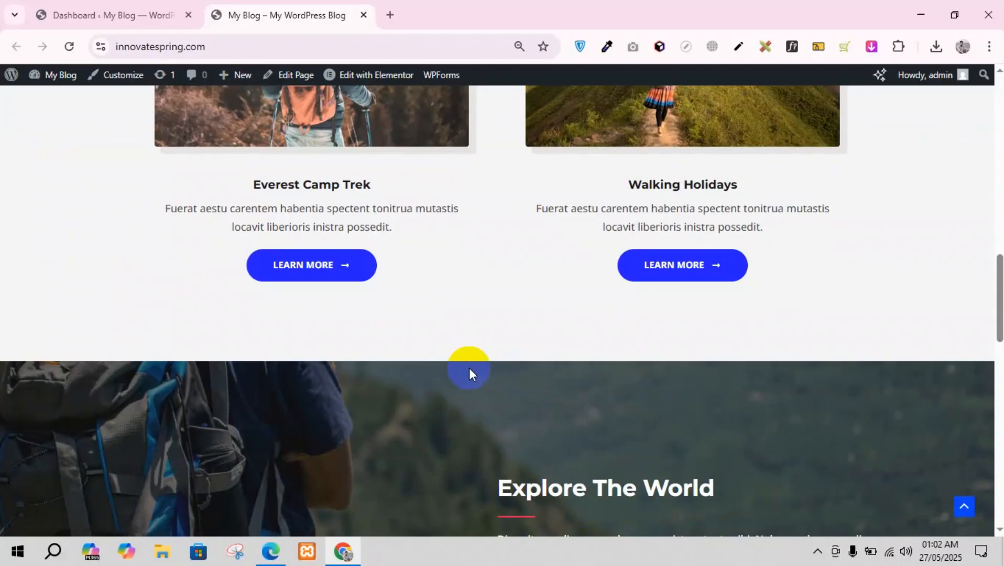
scroll(503, 265, "up", 15)
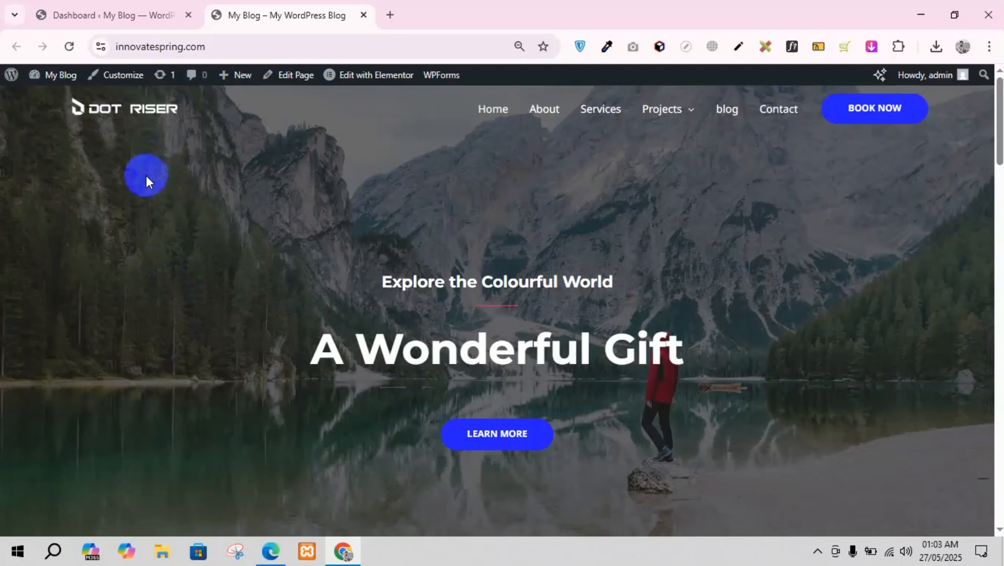
left_click(726, 116)
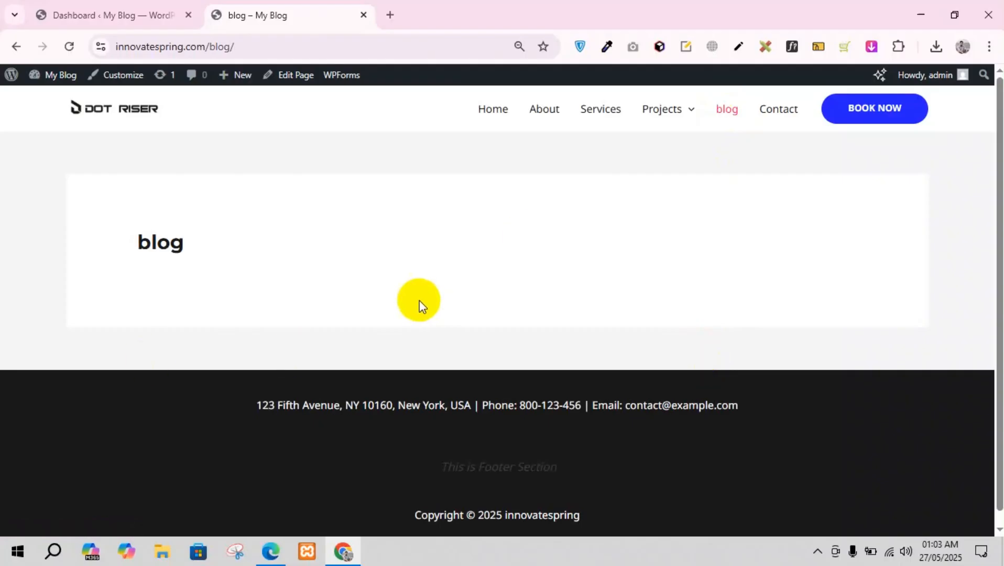
Open the site's Home page in the Elementor editor and dismiss the Elementor AI notification
left_click(491, 112)
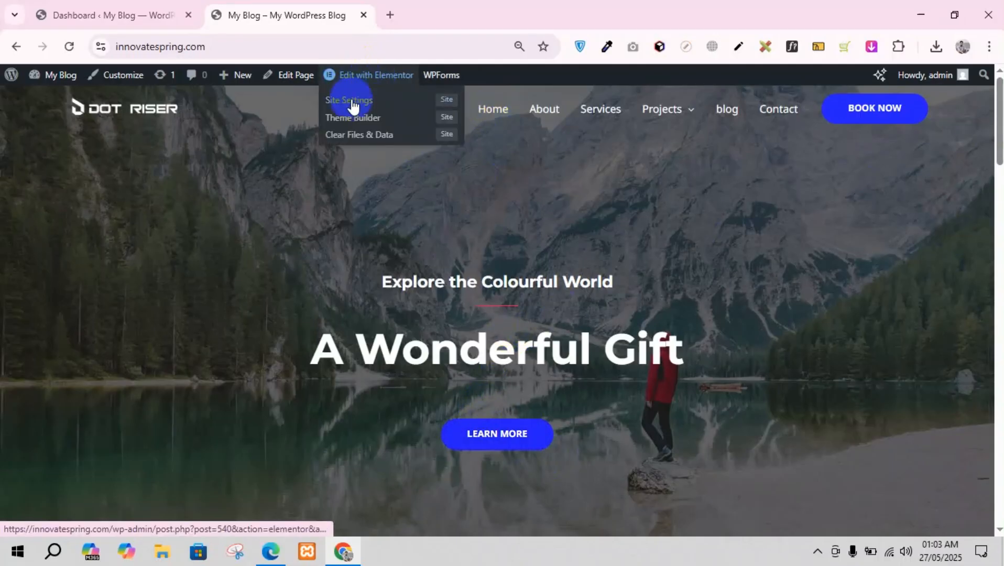
left_click(370, 79)
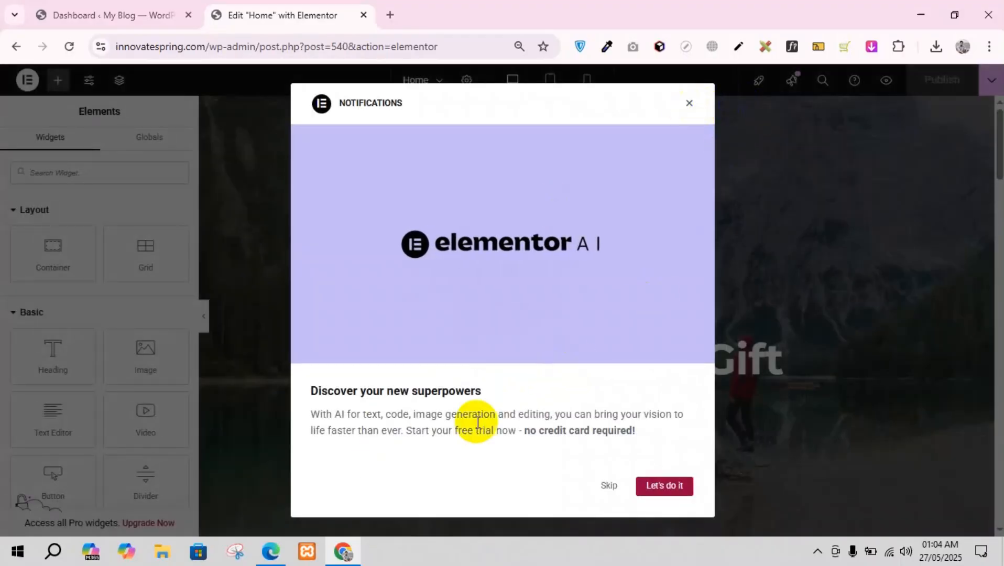
left_click(689, 103)
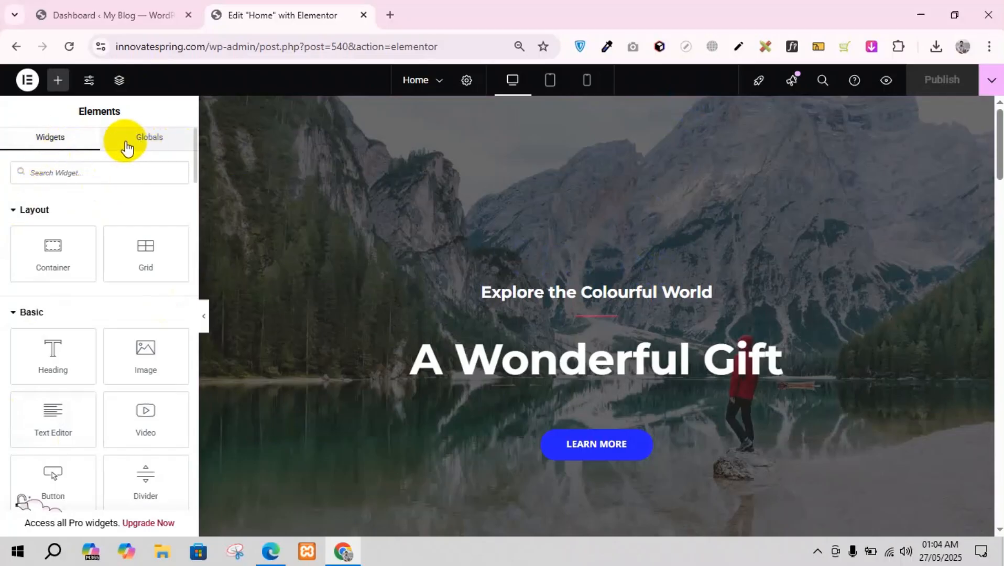
scroll(31, 276, "down", 5)
scroll(33, 278, "up", 5)
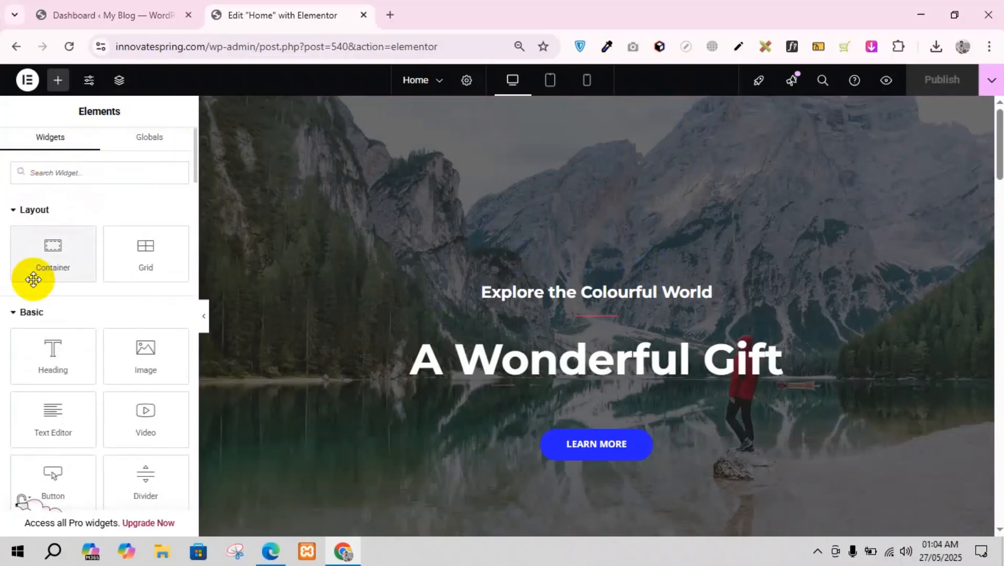
left_click_drag(33, 279, 540, 298)
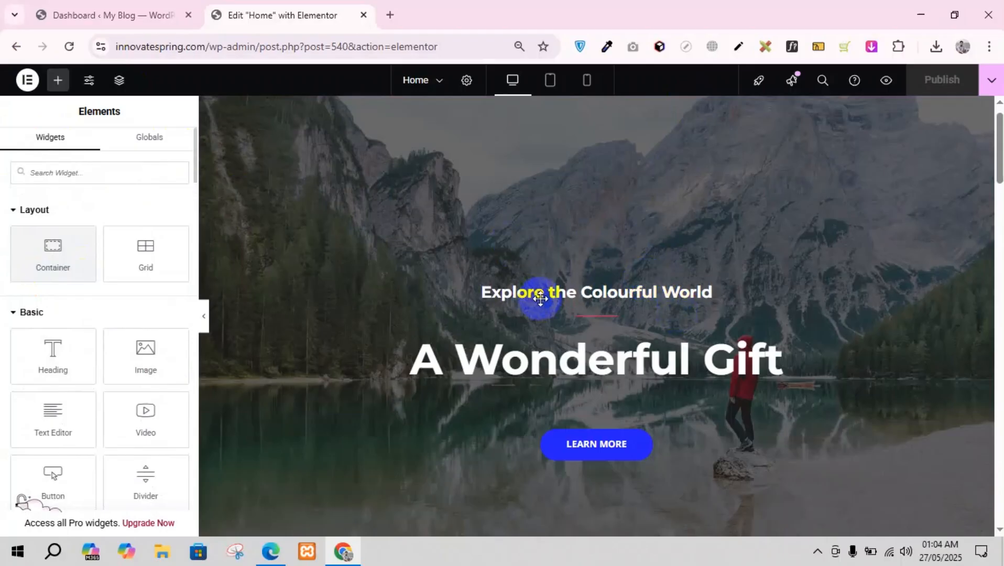
scroll(576, 305, "down", 5)
scroll(576, 305, "up", 5)
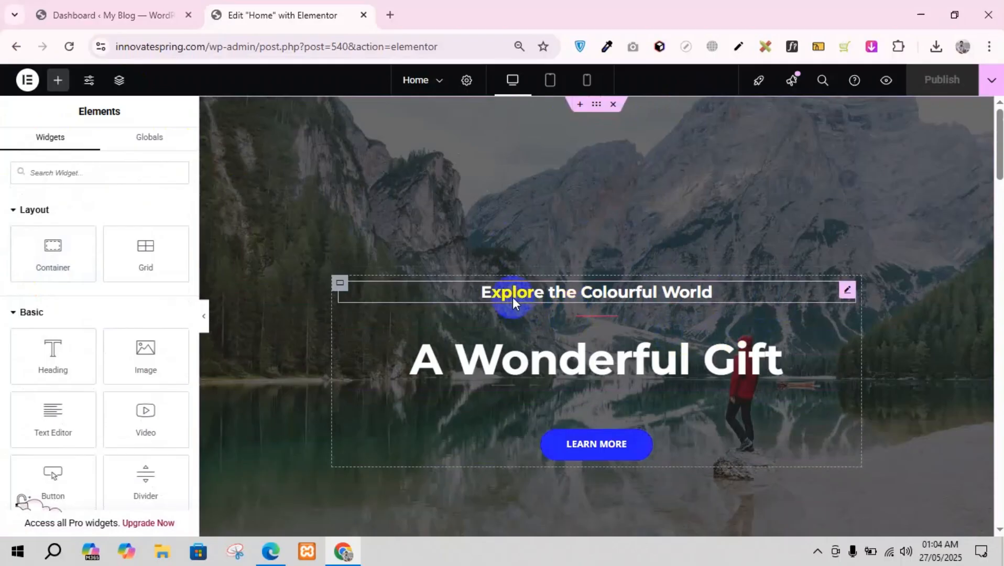
Replace the hero's small heading "Explore the Colourful World" with "Hello World!"
left_click(847, 290)
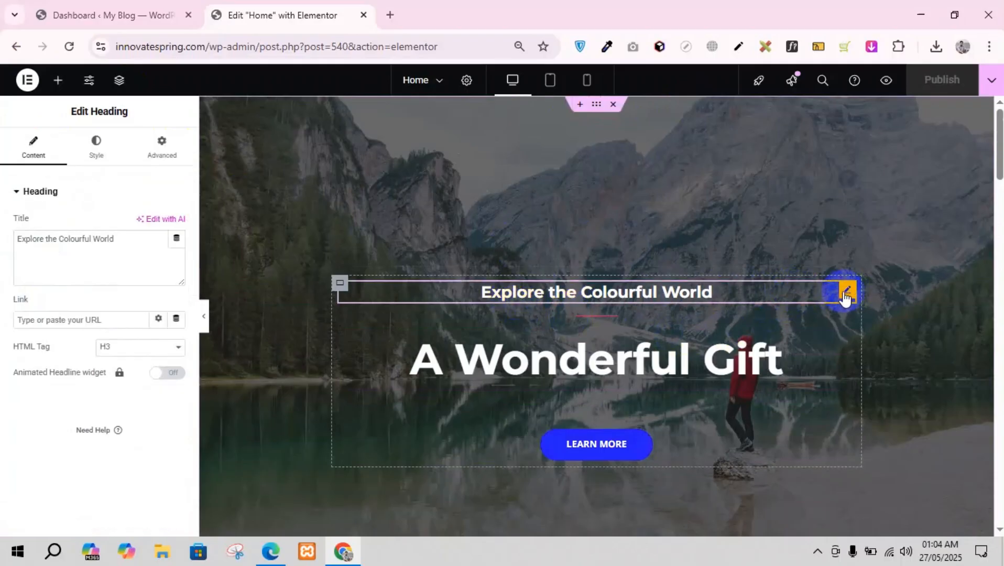
left_click(632, 294)
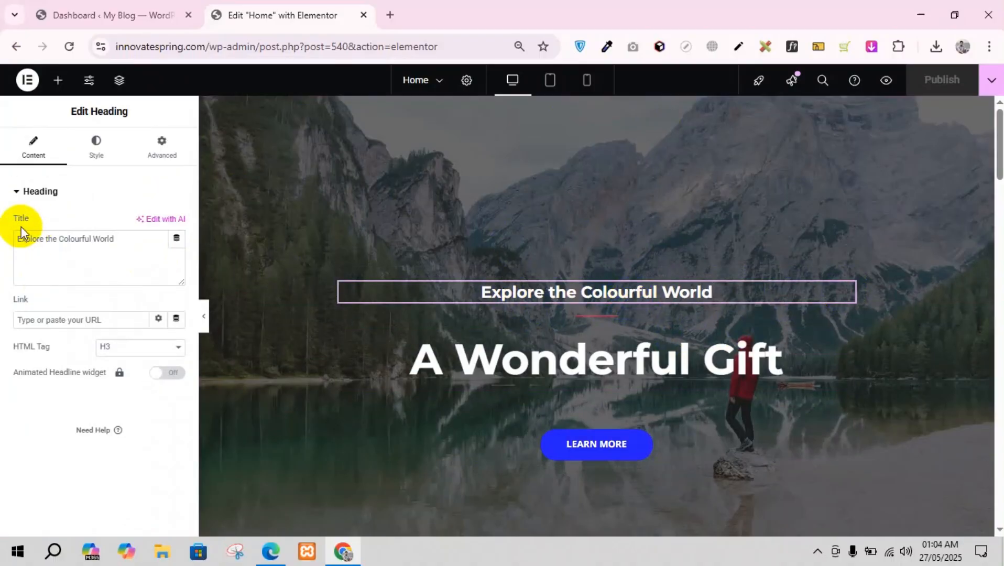
left_click_drag(114, 246, 2, 243)
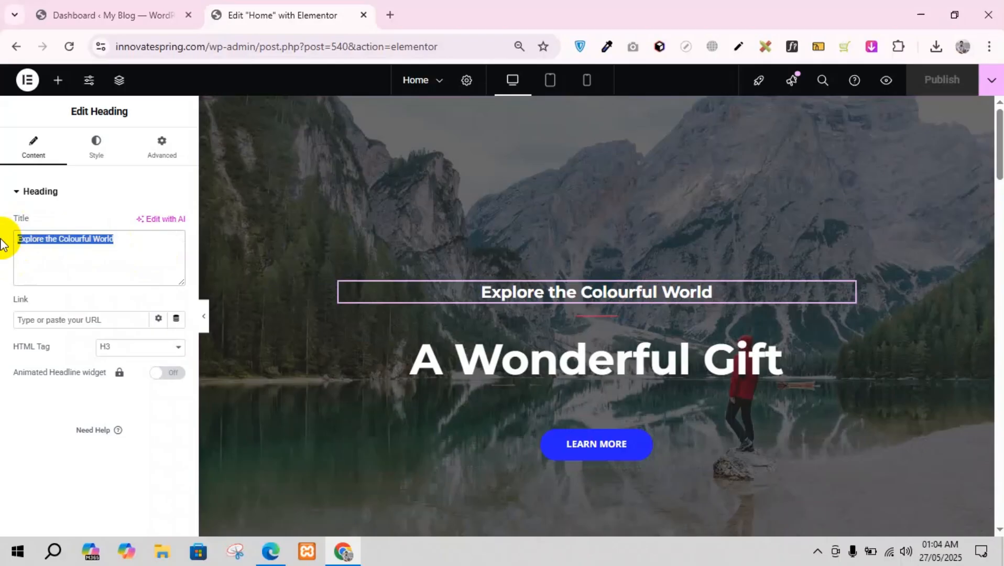
type("Hello ")
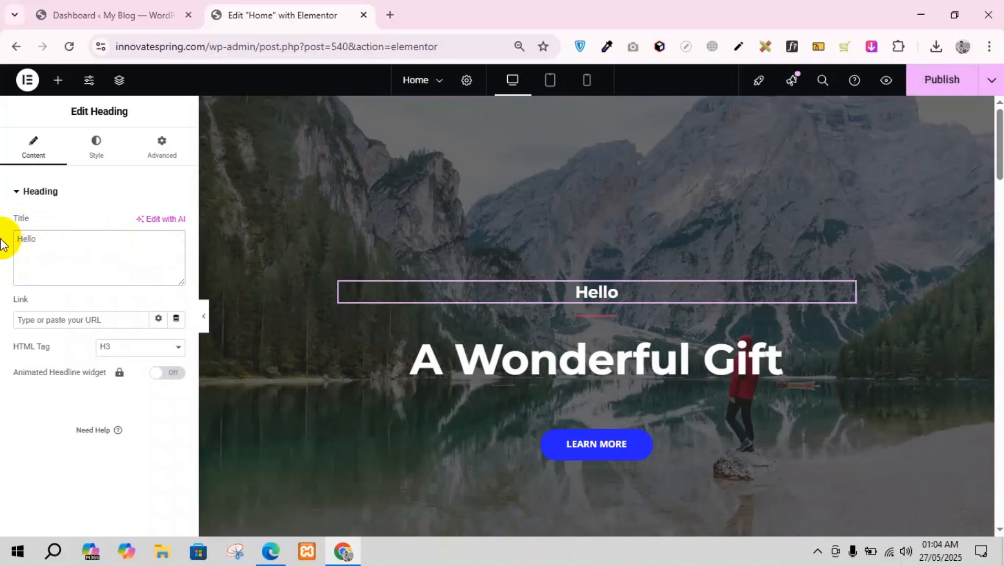
type("World!")
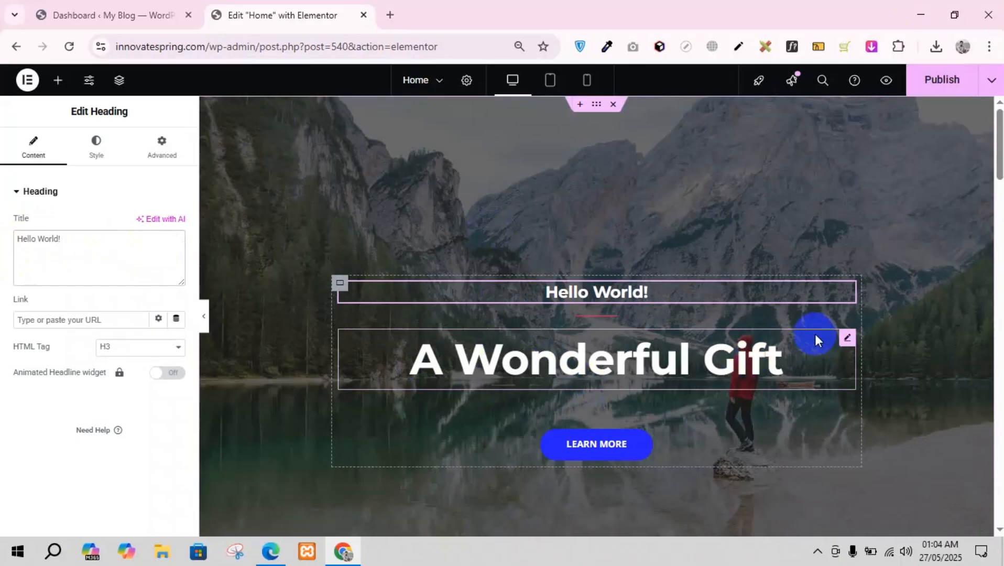
Replace the large hero heading "A Wonderful Gift" with "This is Heading"
left_click(842, 340)
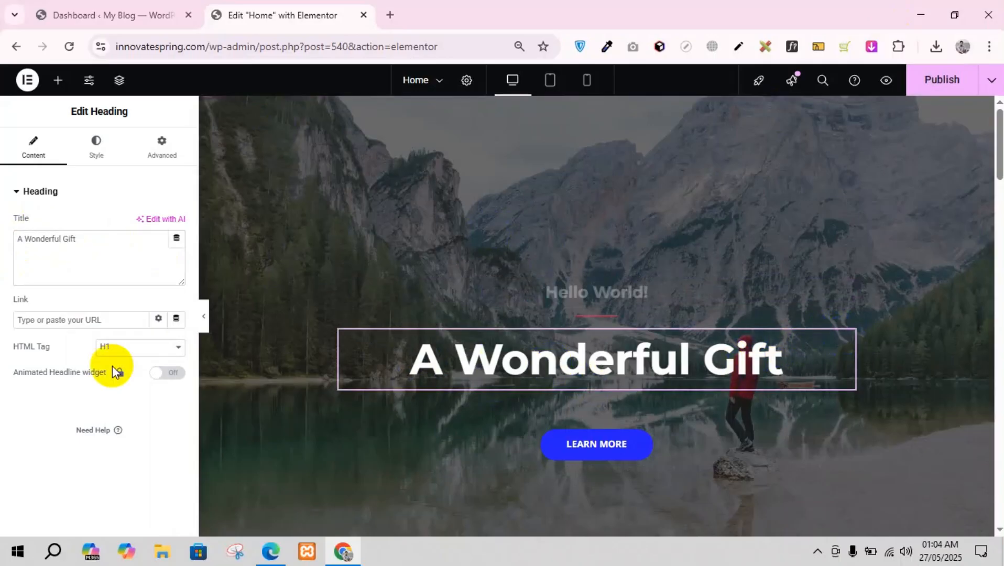
left_click_drag(78, 264, 6, 246)
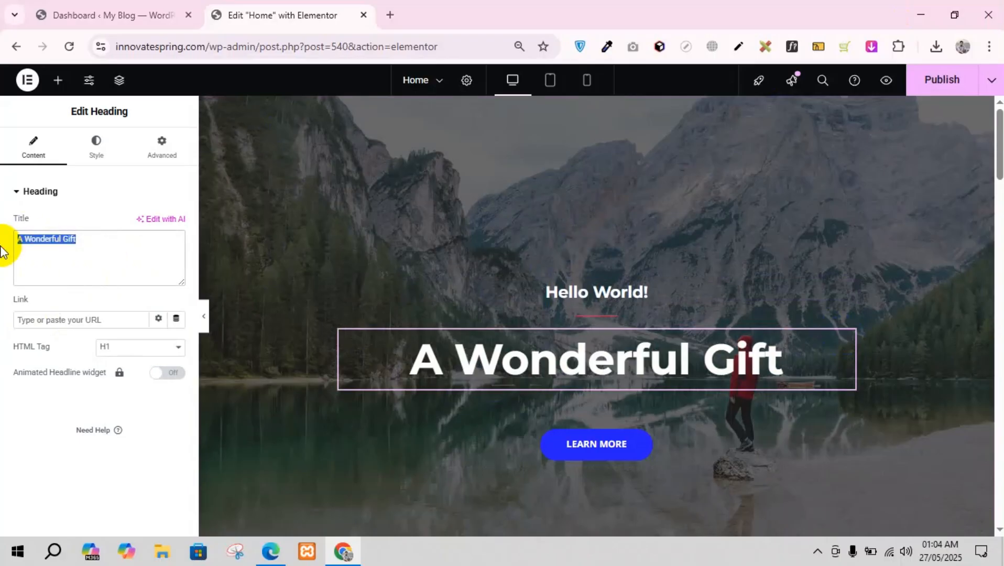
type("This")
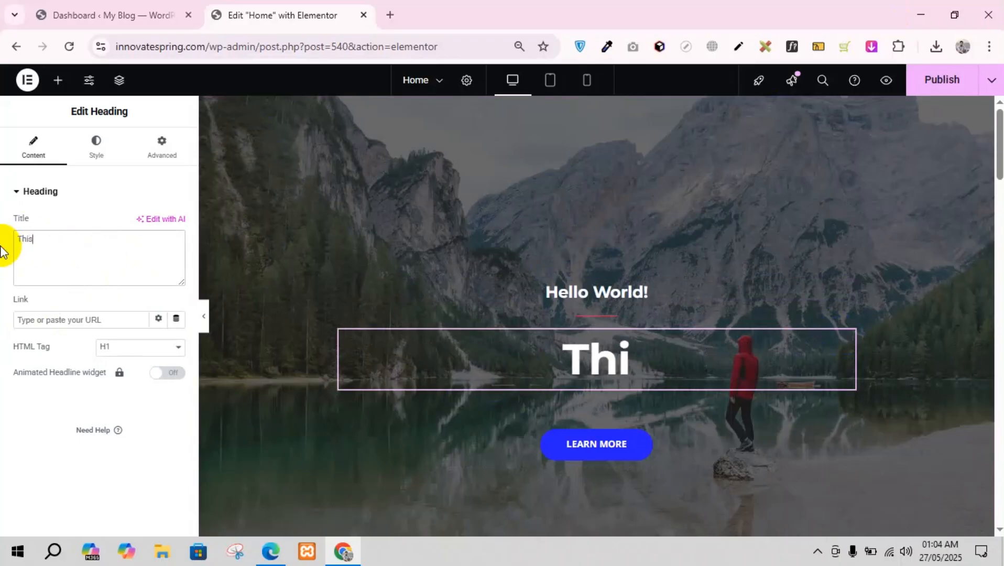
type(" is He")
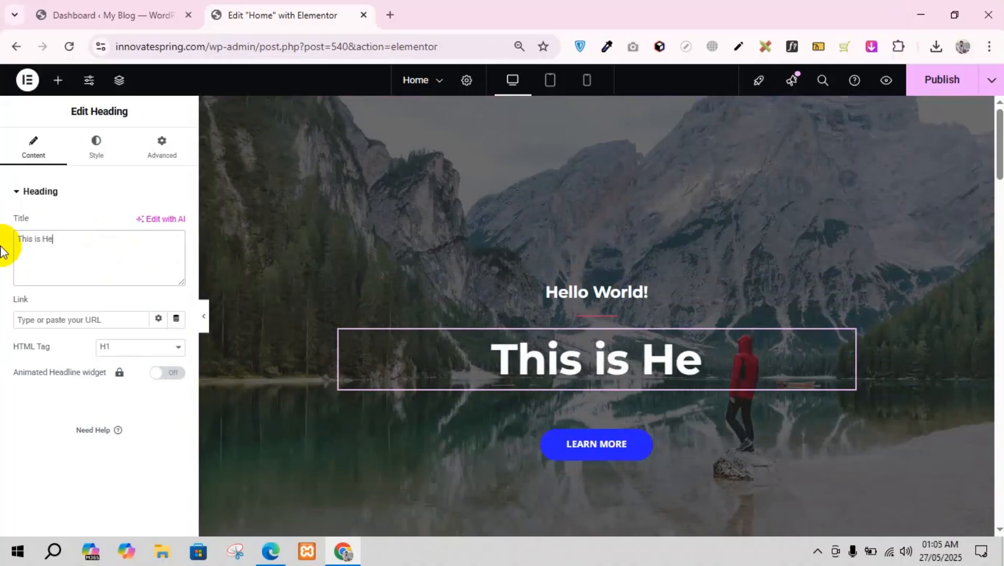
type("ading")
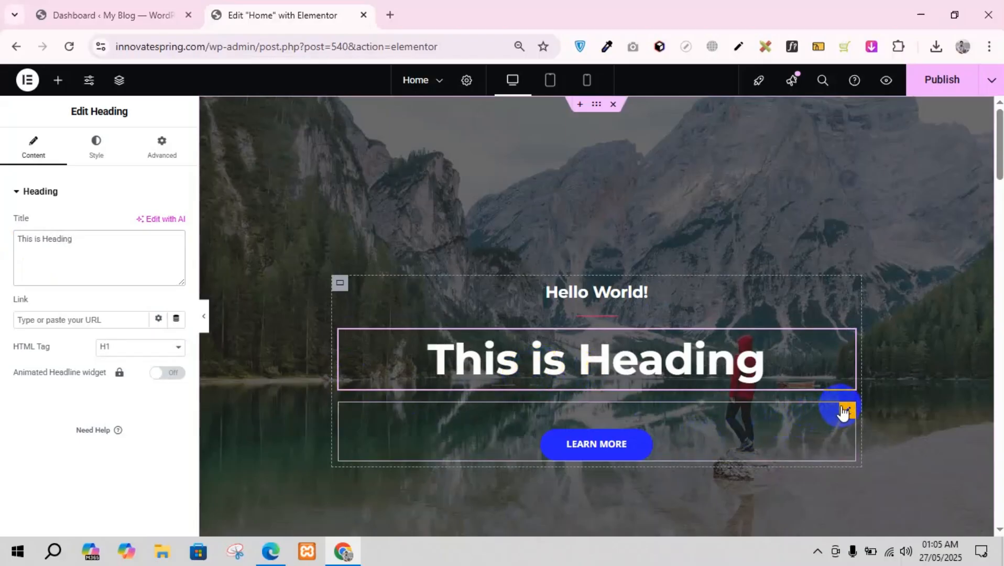
Change the hero button's text to "Read More"
left_click(844, 411)
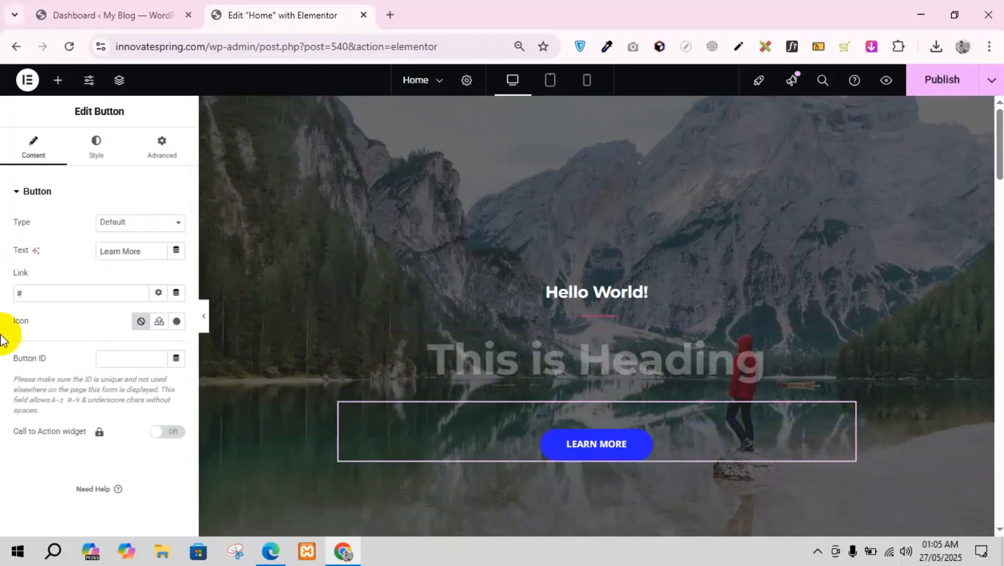
left_click(119, 251)
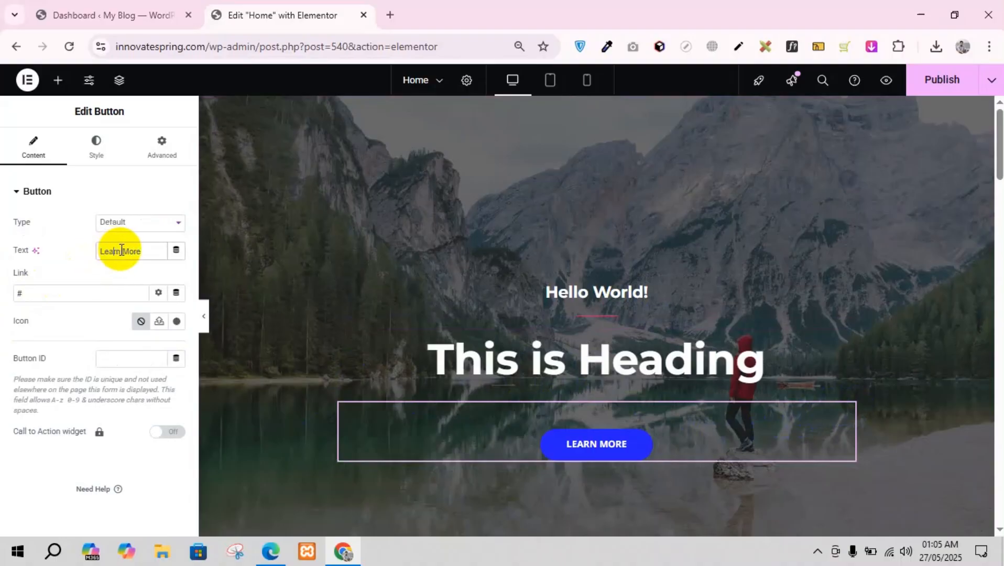
double_click(120, 251)
type("Rea")
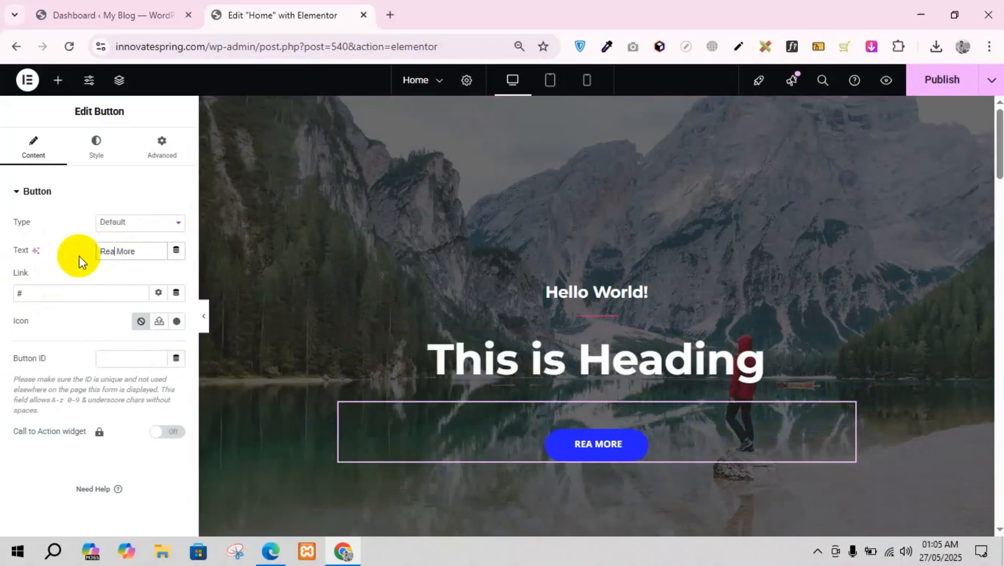
type("d")
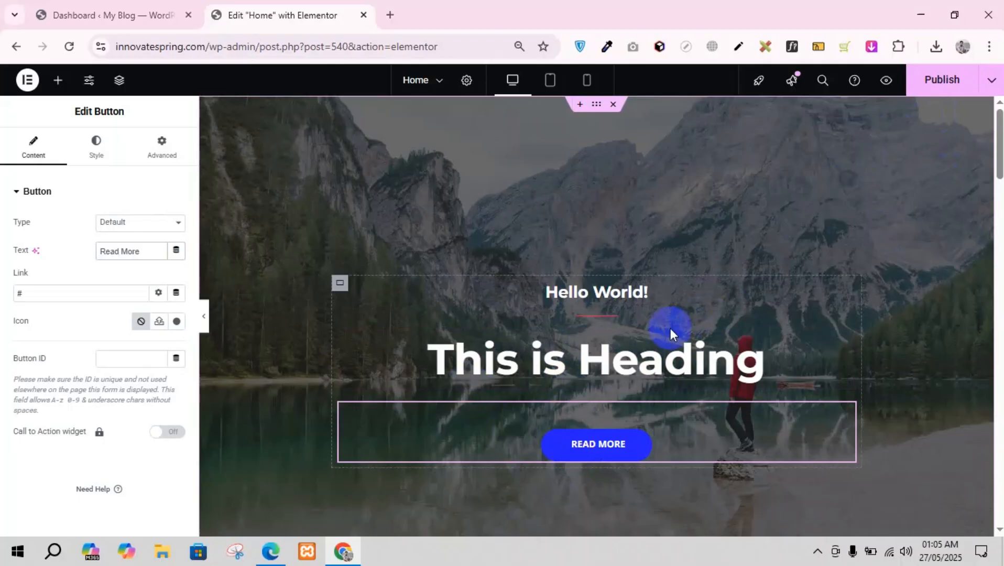
Check the edited hero section at full width, then publish the Home page and open its preview
left_click(204, 317)
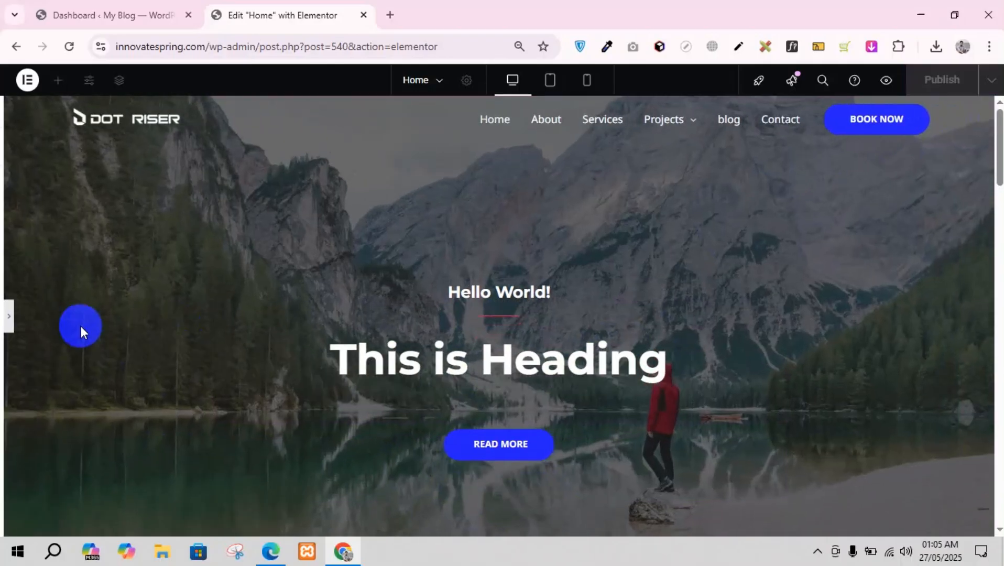
scroll(400, 327, "down", 5)
scroll(400, 326, "up", 5)
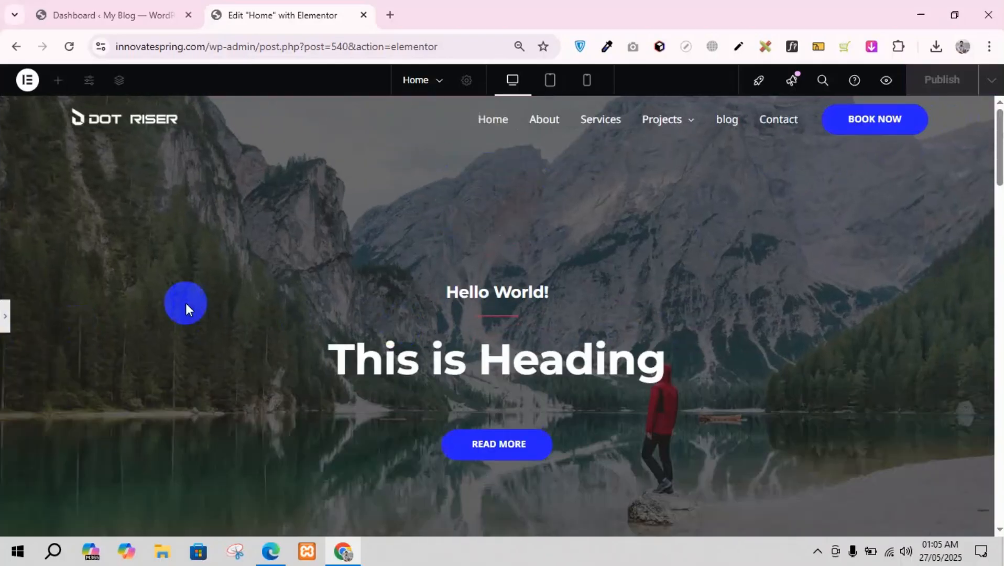
left_click(4, 317)
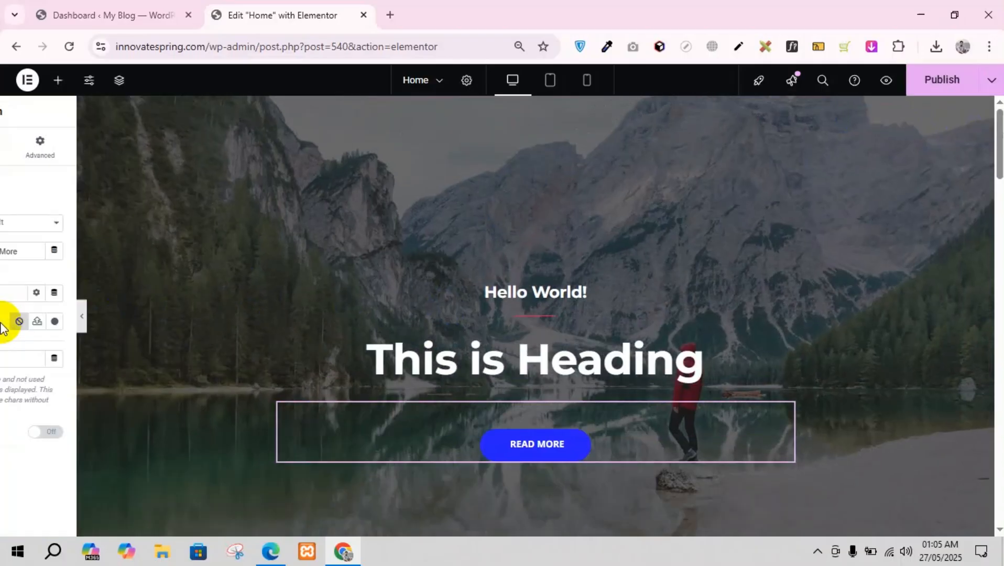
left_click(937, 90)
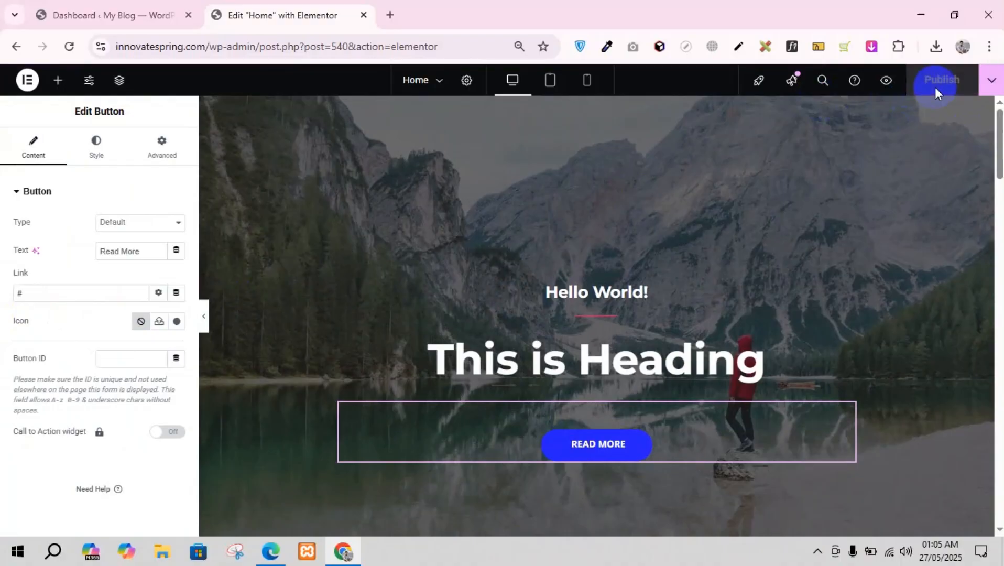
left_click(886, 82)
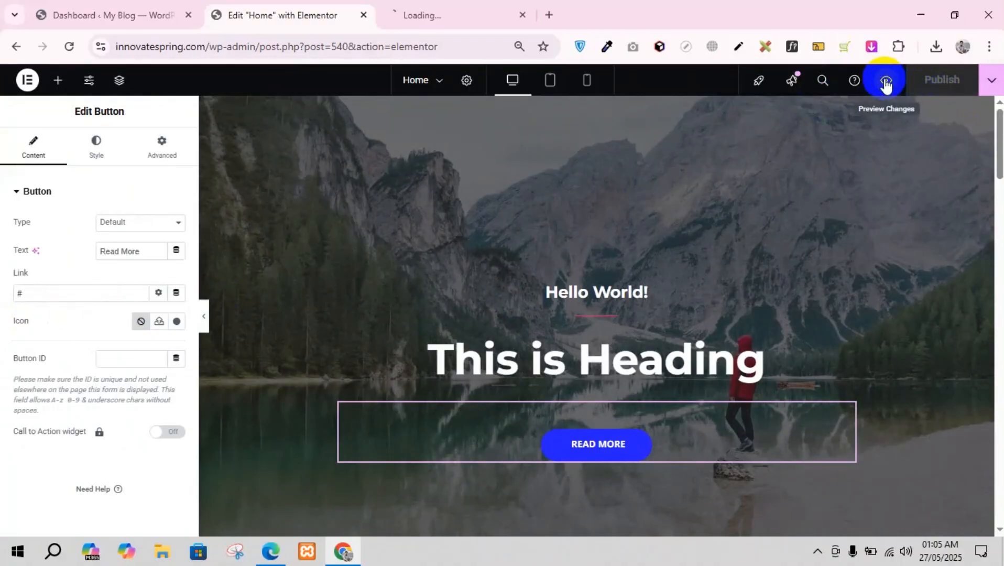
Check the updated headings and button in the hero section of the Home page preview
left_click(401, 12)
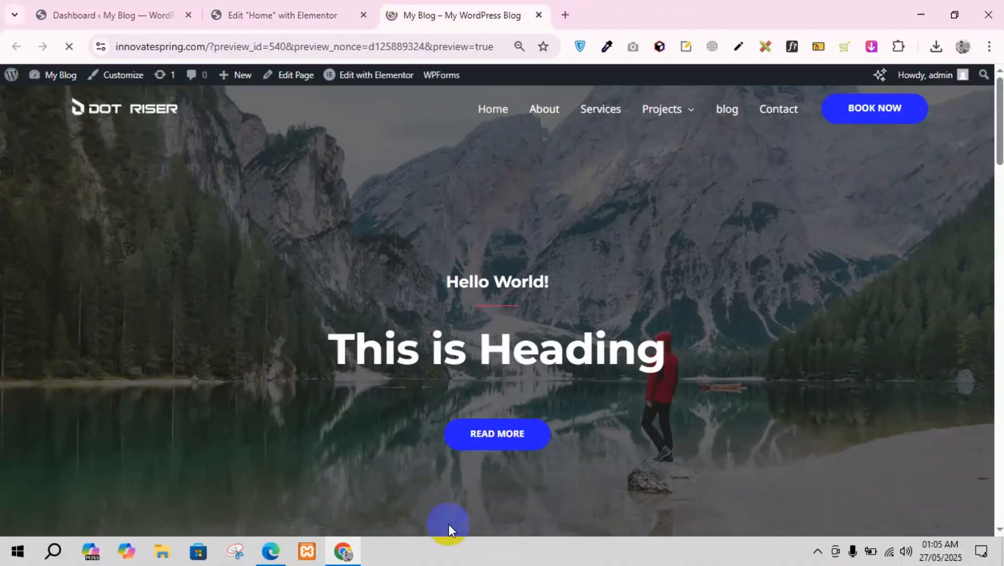
scroll(406, 391, "down", 4)
scroll(408, 391, "up", 4)
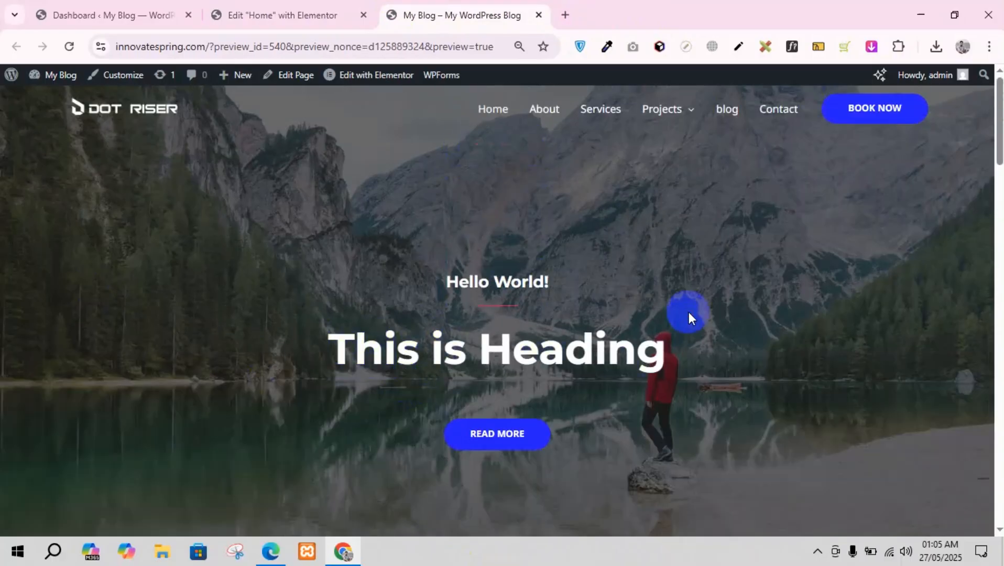
left_click_drag(326, 348, 732, 346)
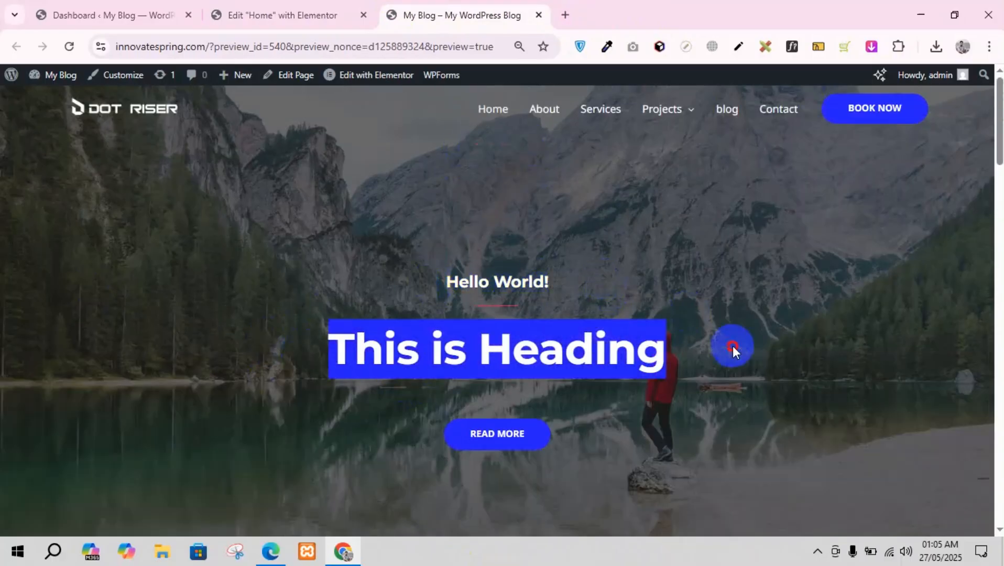
left_click(733, 346)
left_click_drag(659, 343, 332, 338)
left_click(332, 338)
scroll(367, 348, "down", 2)
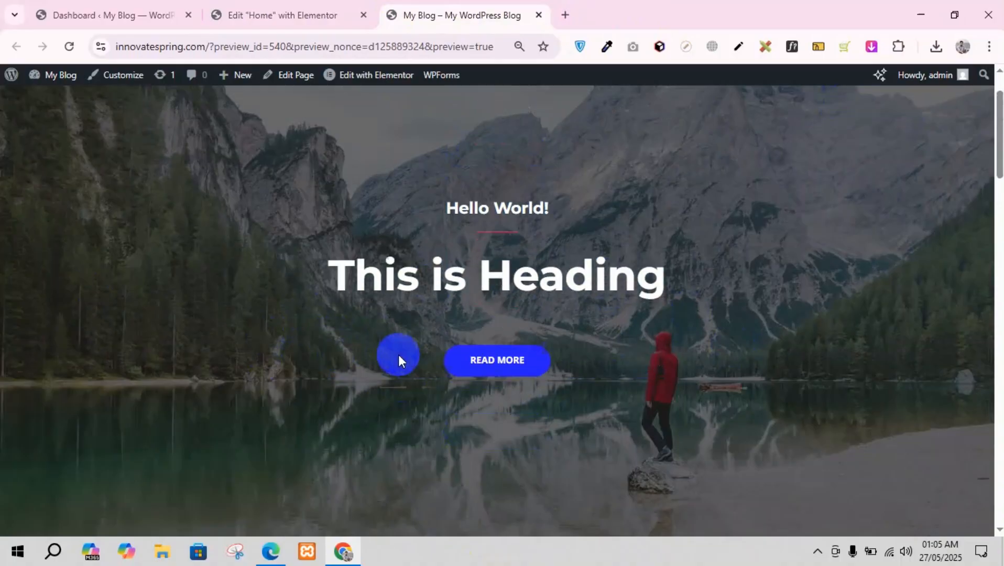
Look through the sections below the hero in the Home page preview and return to the hero
scroll(583, 362, "down", 3)
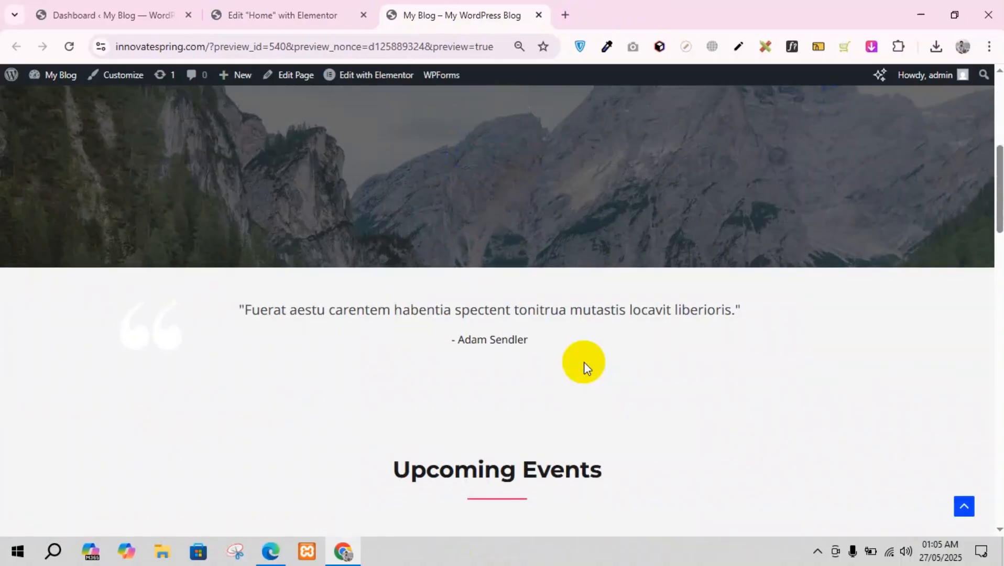
scroll(582, 363, "up", 4)
scroll(578, 363, "down", 4)
scroll(578, 363, "down", 8)
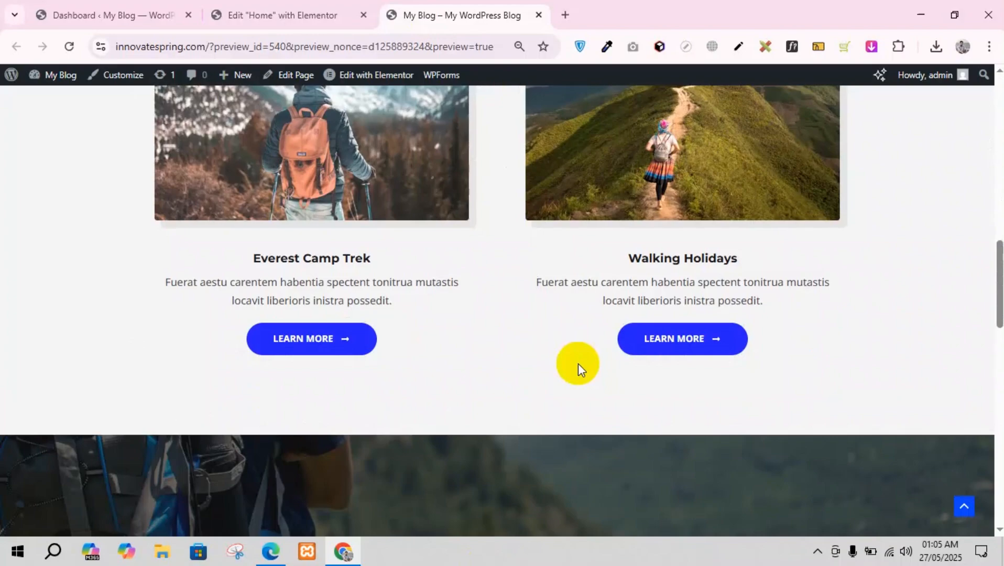
scroll(578, 363, "up", 12)
scroll(771, 302, "down", 2)
scroll(771, 302, "up", 2)
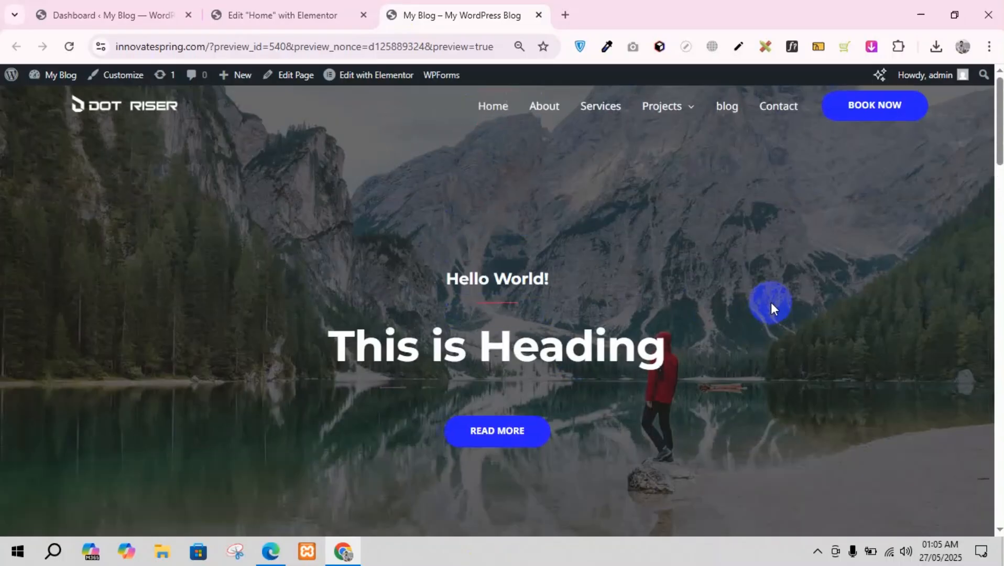
scroll(670, 330, "down", 3)
scroll(670, 331, "up", 3)
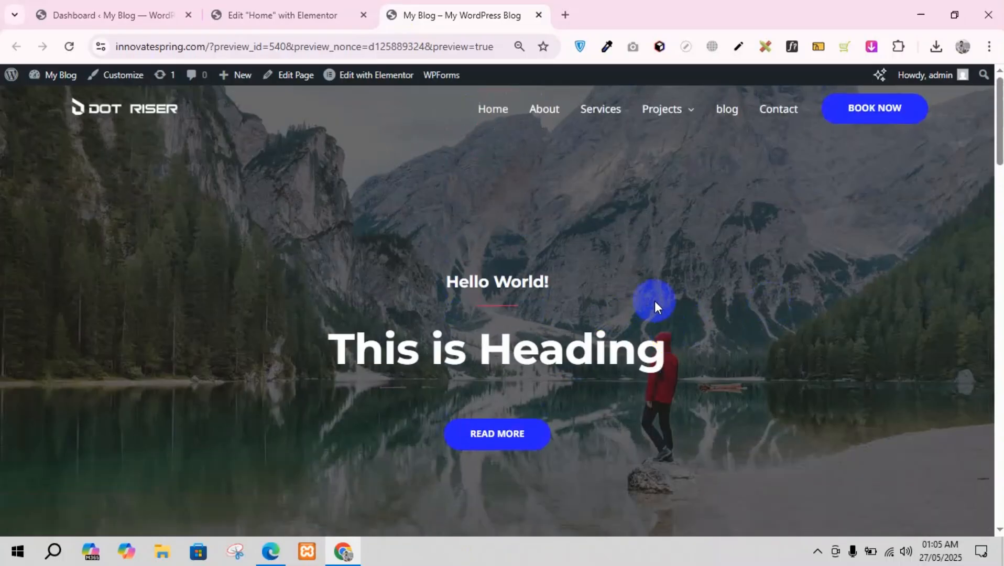
Return to the Home page's Elementor editor and open the hero container's background style settings
left_click(281, 6)
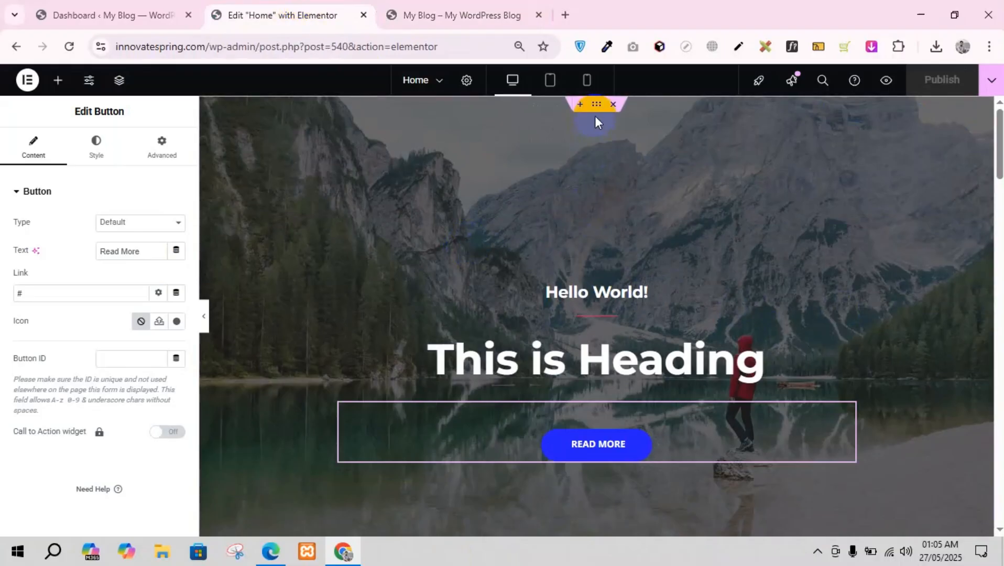
left_click(597, 104)
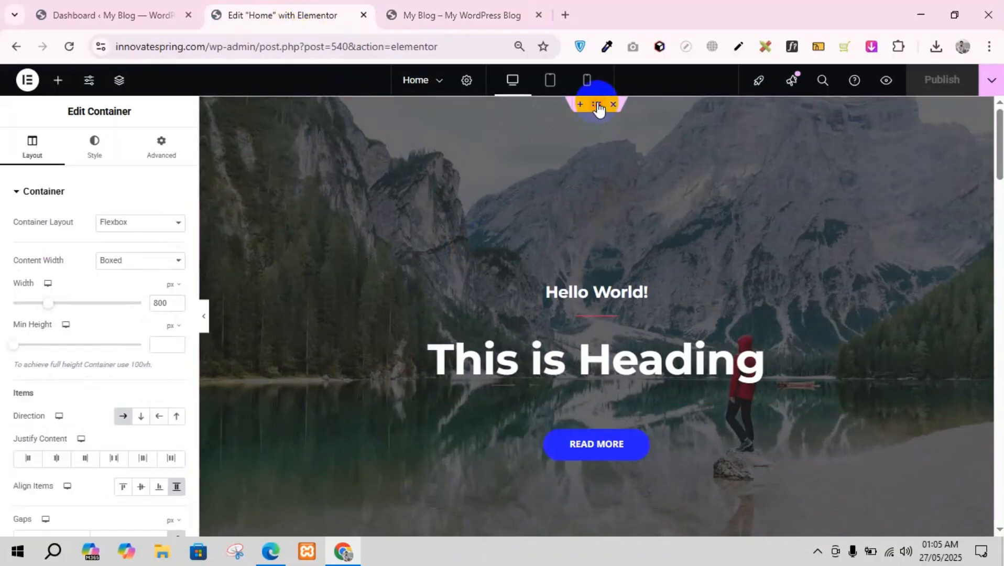
left_click(106, 162)
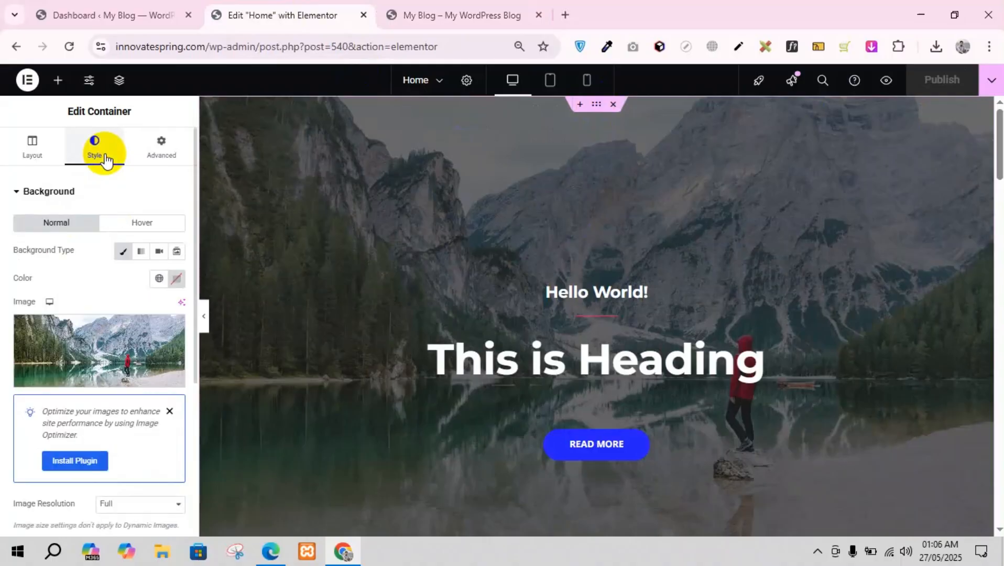
Replace the hero container's background image with outdoor-image-02.jpg from the media library
left_click(102, 345)
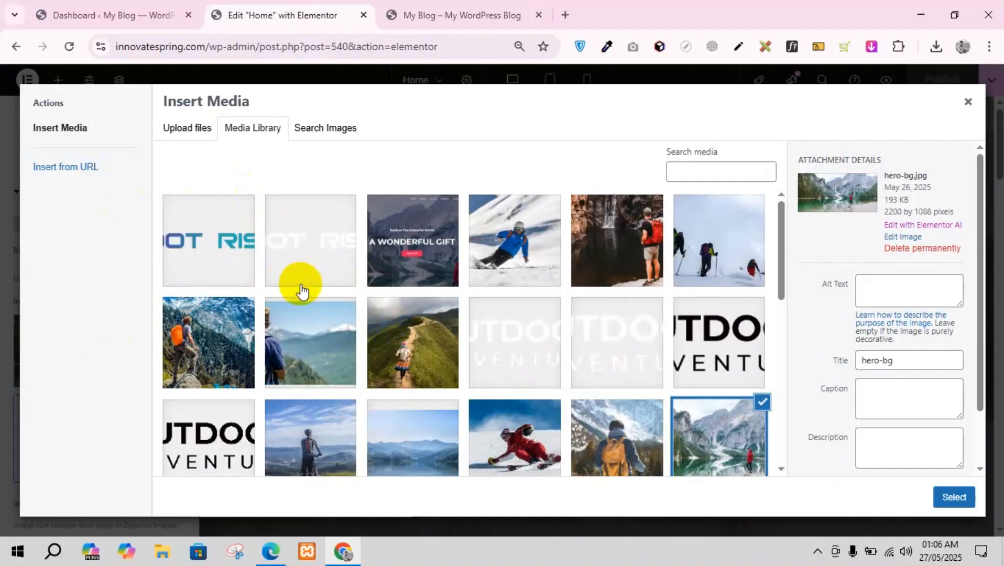
left_click(212, 361)
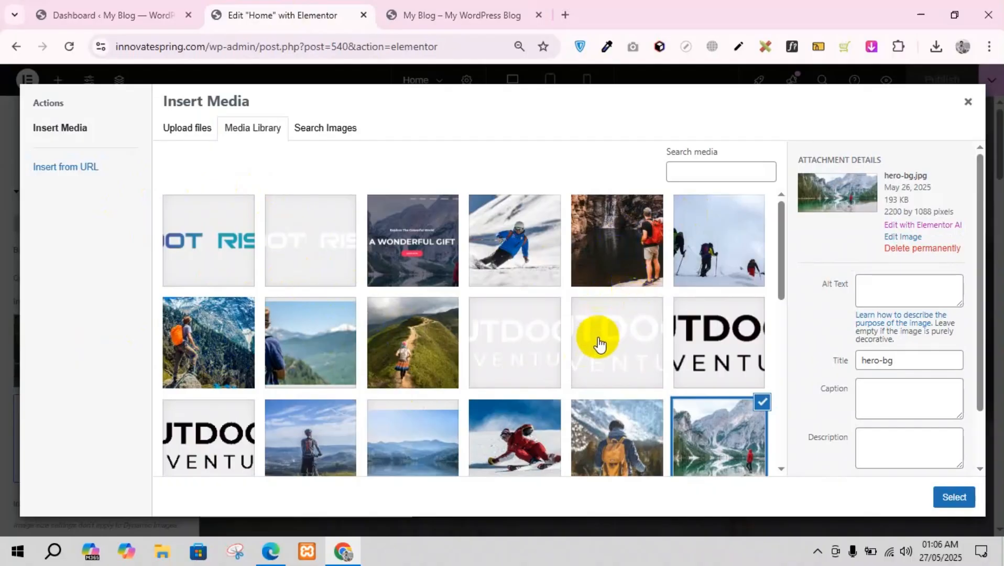
left_click(619, 278)
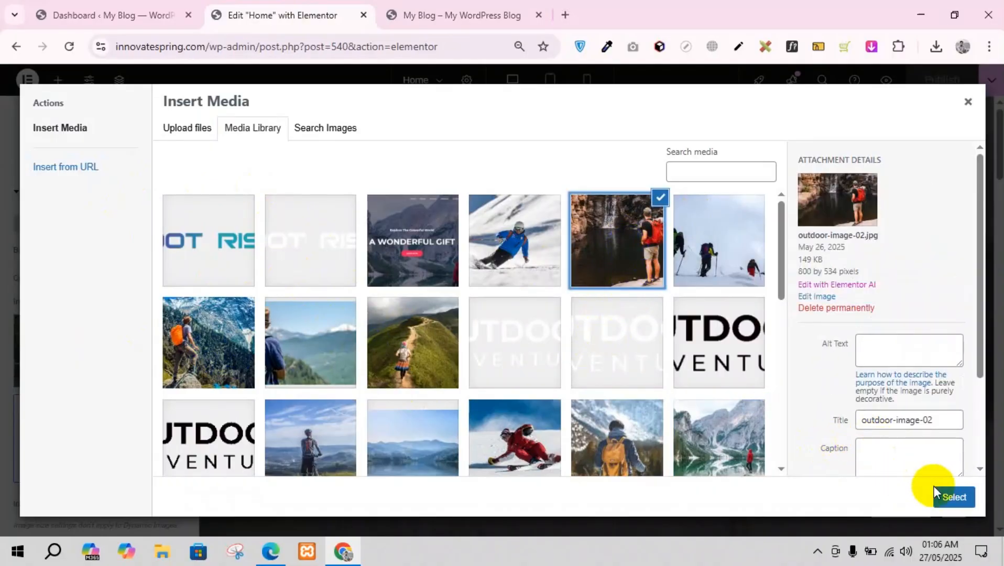
left_click(953, 495)
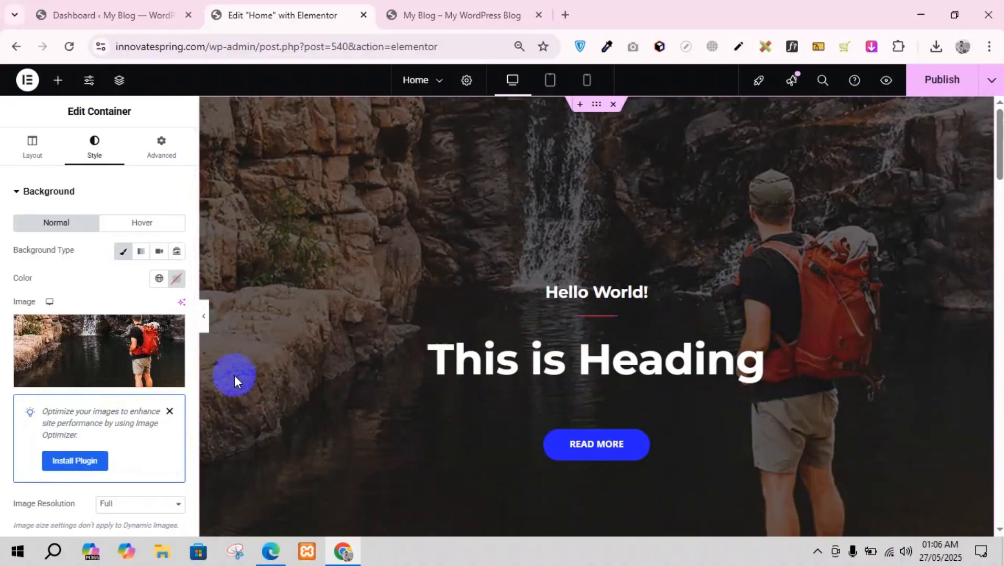
Swap the hero container's background image for water-sports-03.jpg from the media library
left_click(120, 349)
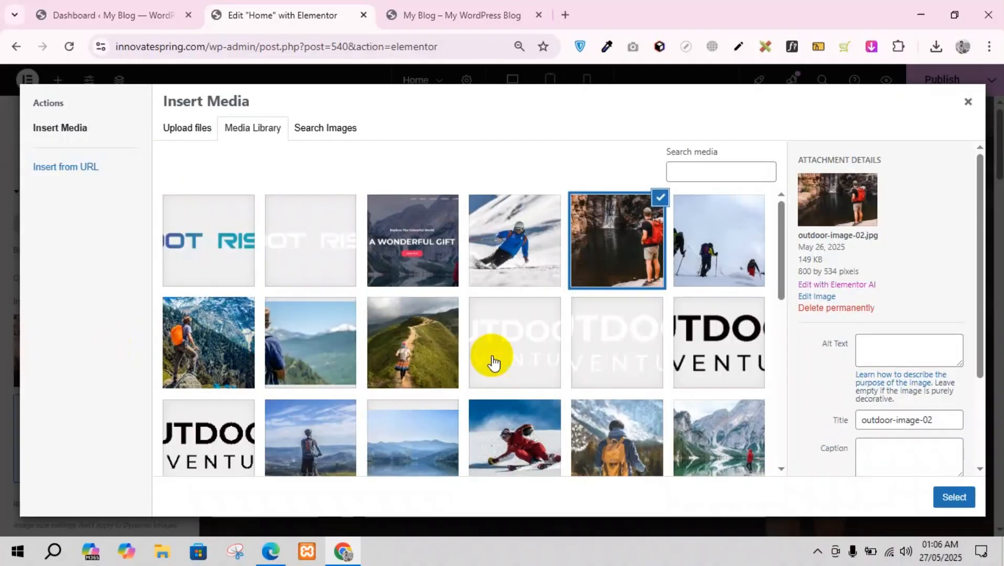
scroll(493, 362, "down", 4)
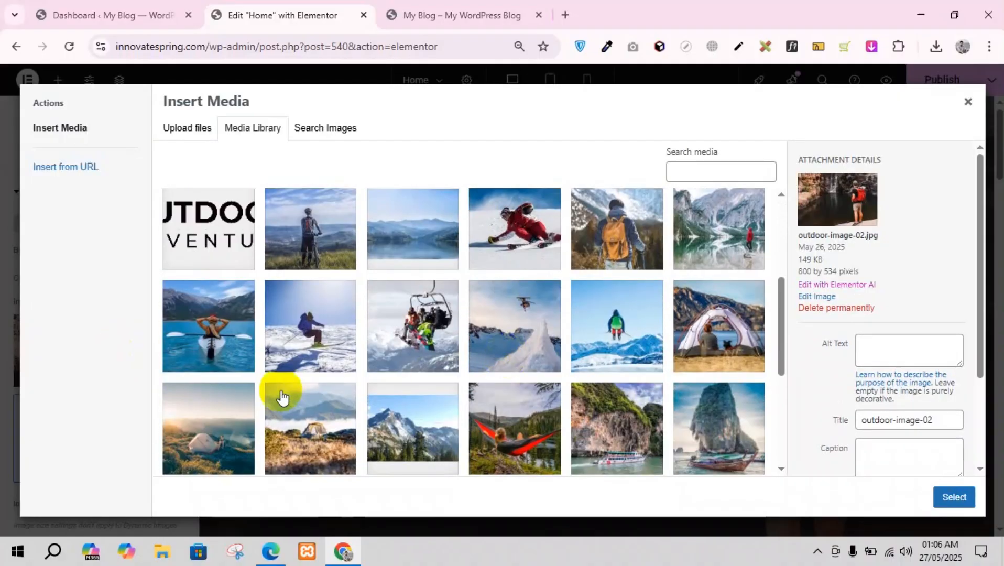
scroll(265, 366, "down", 2)
left_click(652, 358)
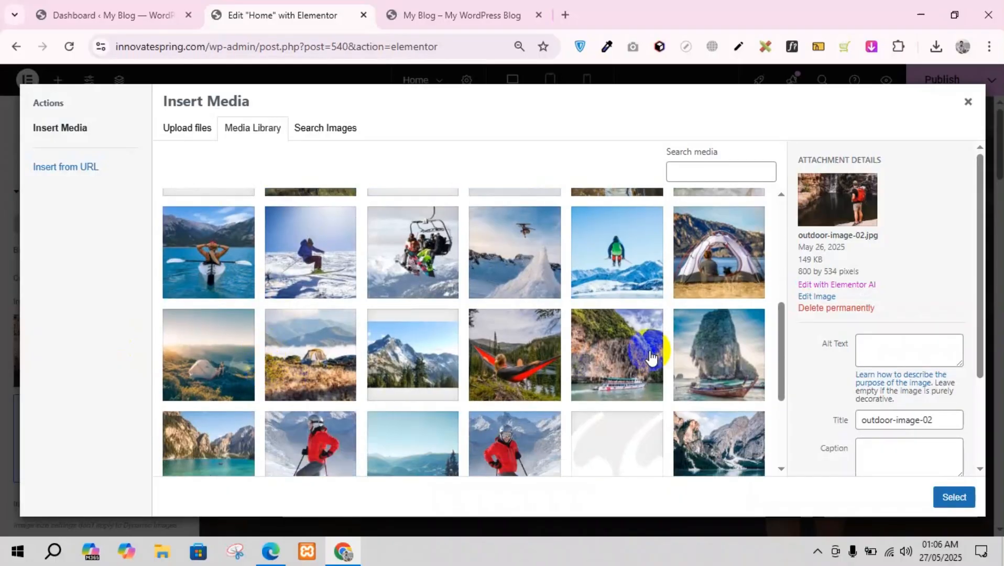
left_click(952, 504)
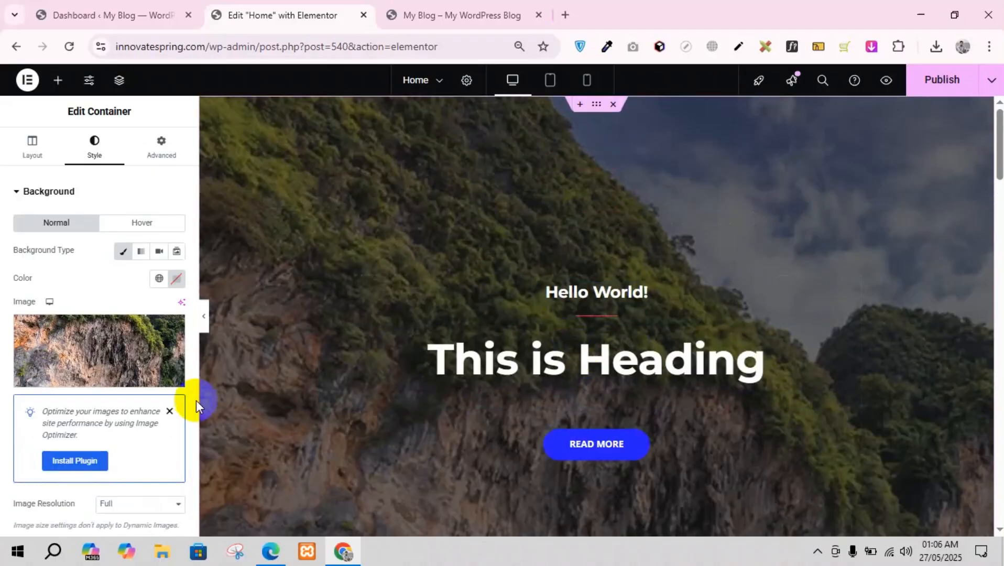
Set the hero container's background to the media library image of a mountain lake with wooden boats
left_click(116, 350)
scroll(417, 347, "down", 2)
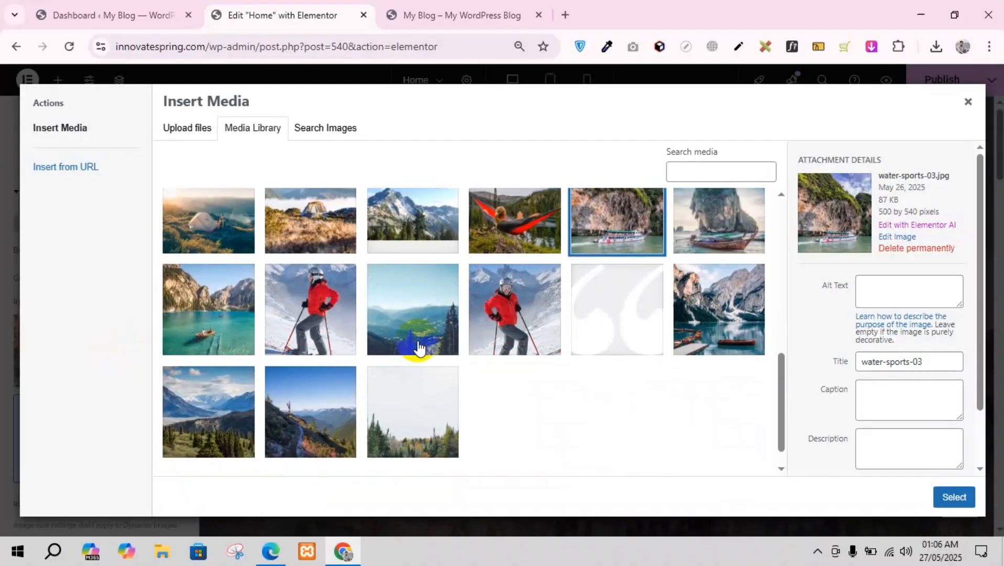
left_click(697, 325)
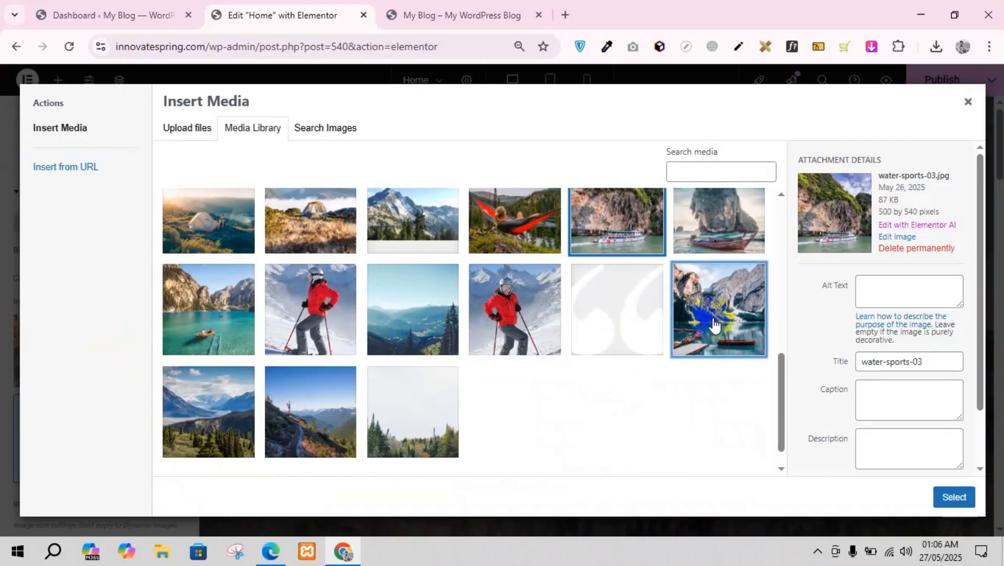
left_click(953, 495)
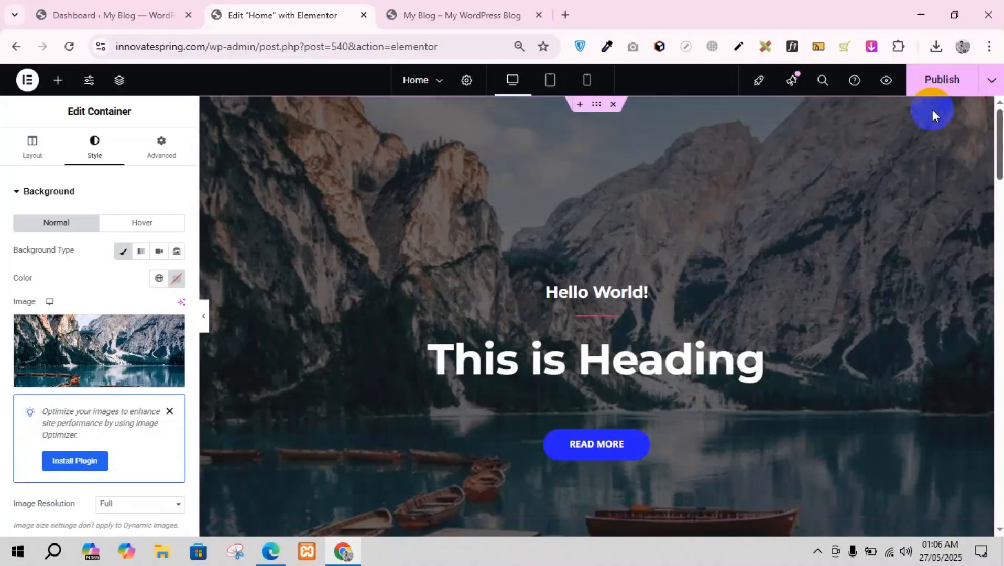
Publish the Home page and check the new hero background in the site preview
left_click(941, 81)
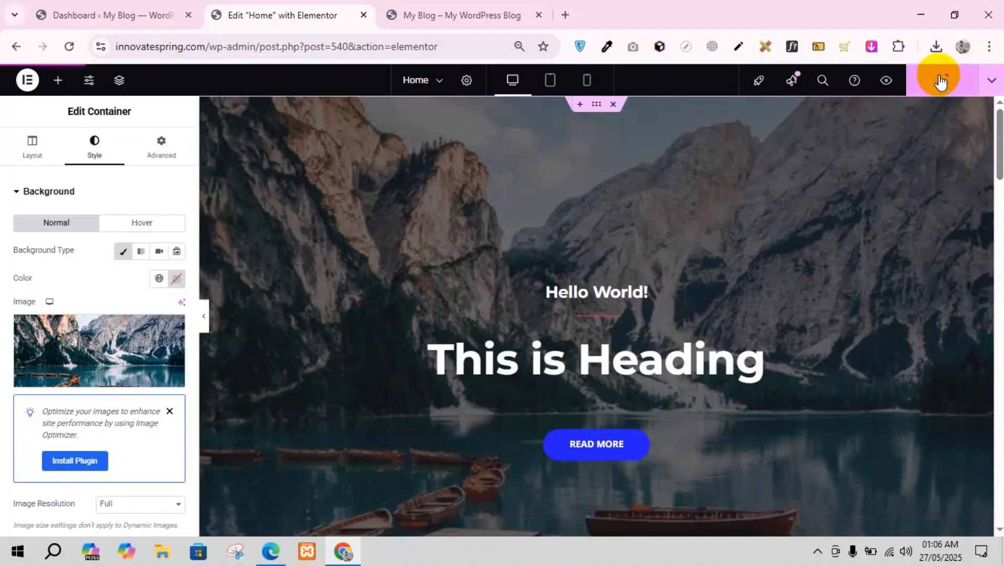
left_click(449, 13)
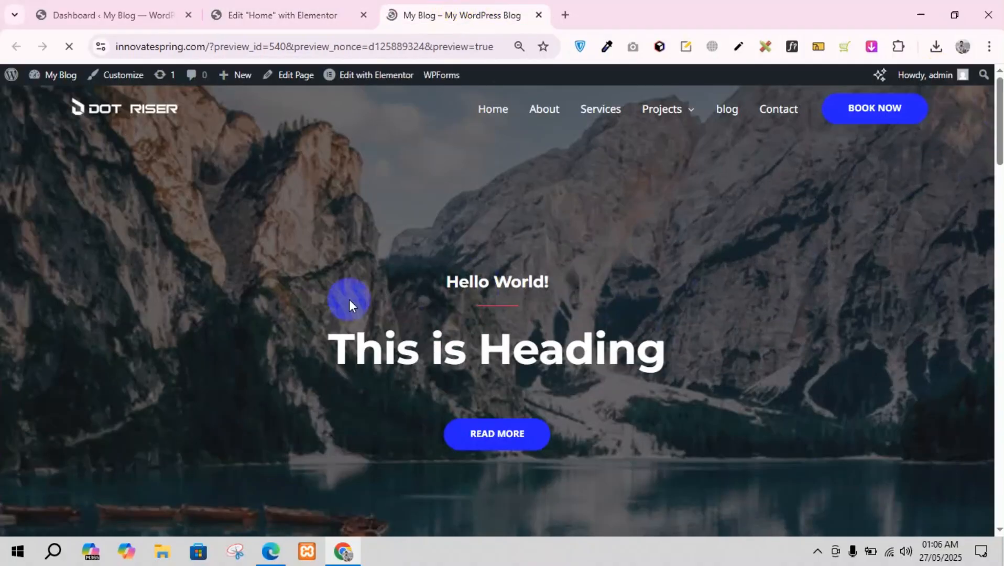
scroll(245, 314, "down", 3)
scroll(259, 323, "up", 3)
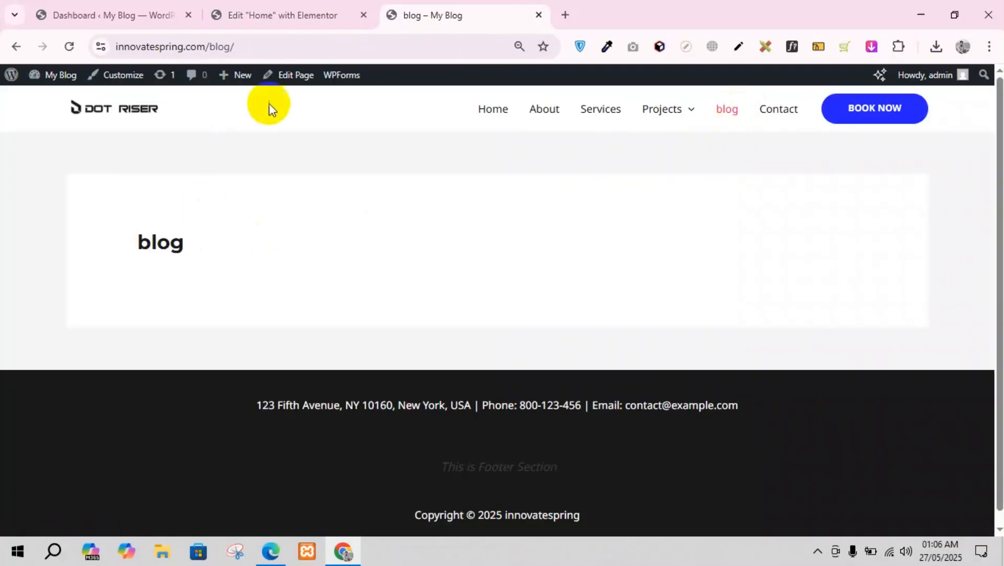
Open the site's blog page in the Elementor editor and add a single Flexbox container with column direction
left_click(287, 78)
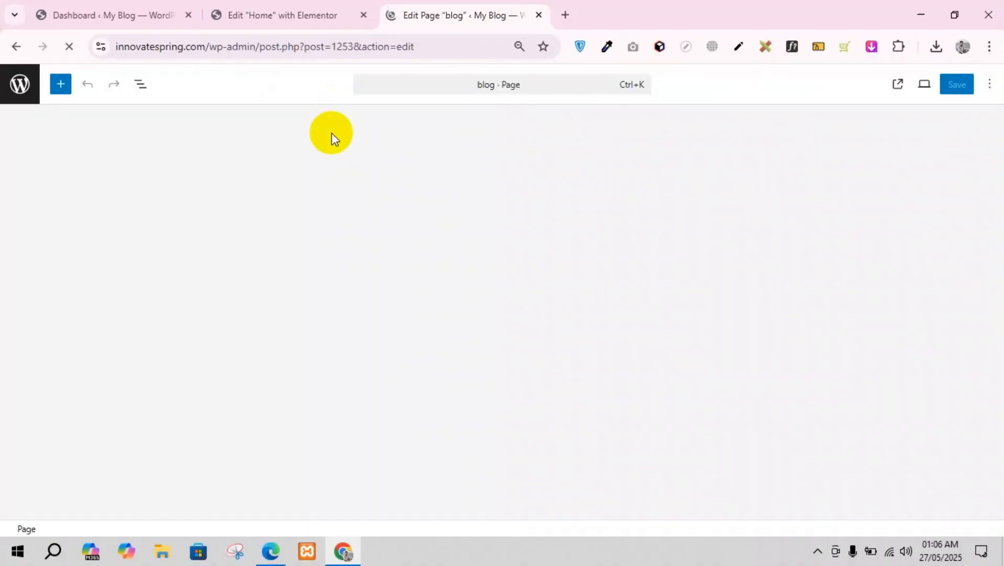
left_click(214, 85)
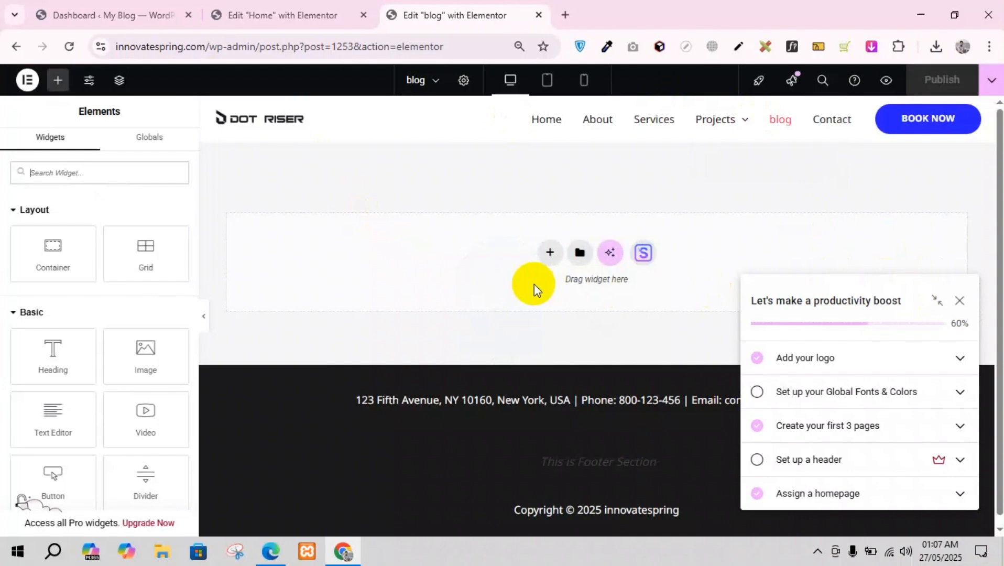
left_click(550, 253)
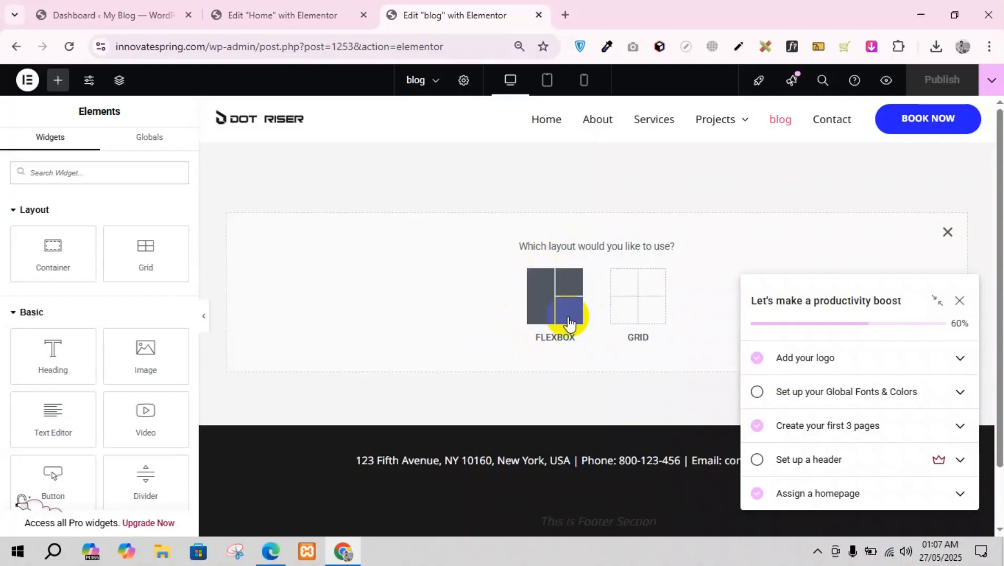
left_click(542, 310)
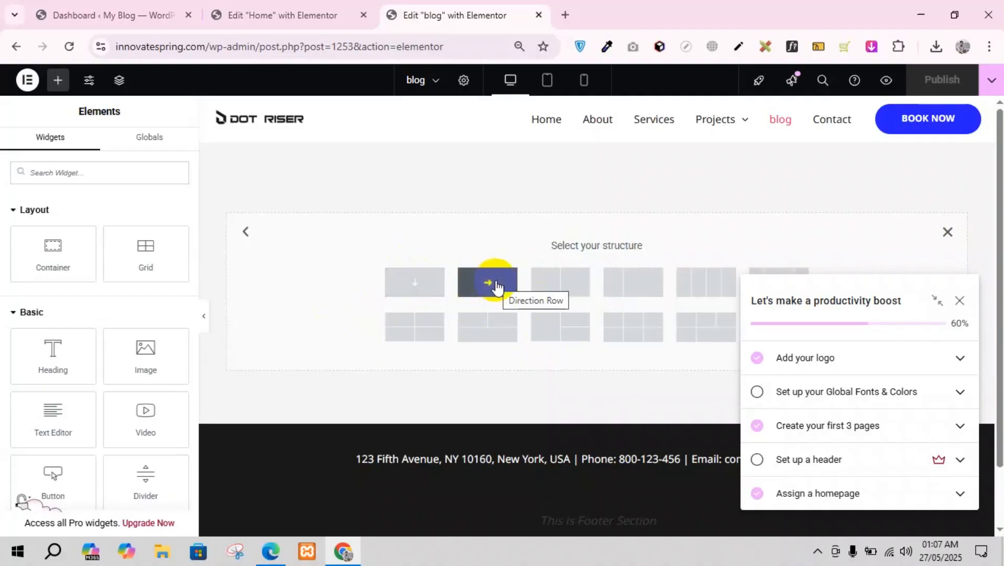
left_click(414, 290)
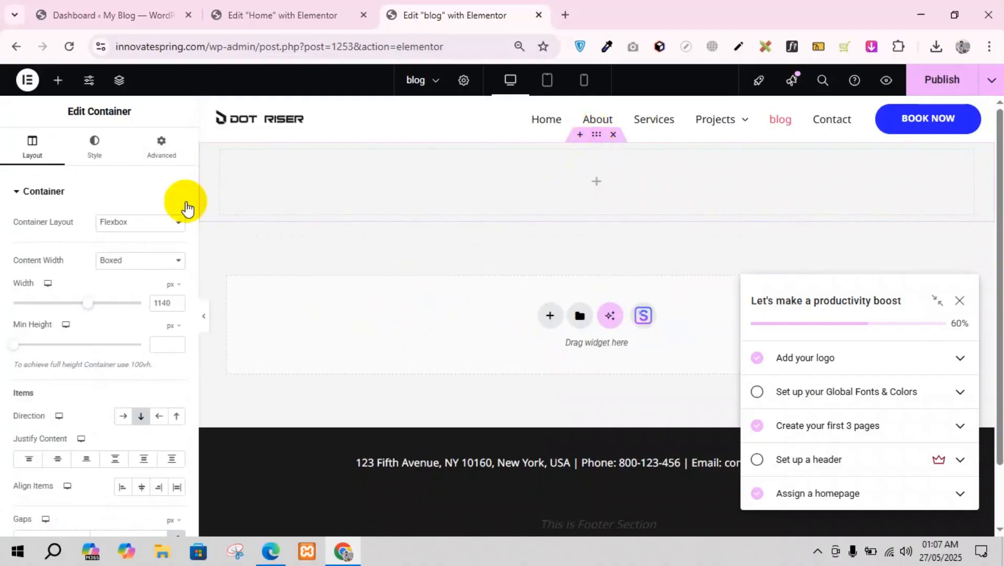
Add a Heading widget to the new container and a Text Editor widget beneath it
left_click(58, 81)
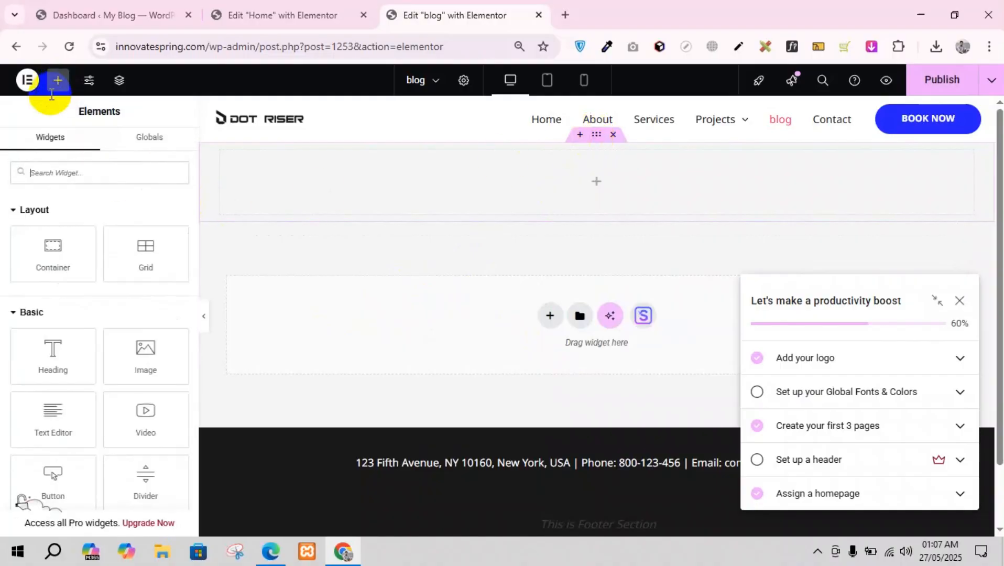
left_click_drag(50, 349, 564, 185)
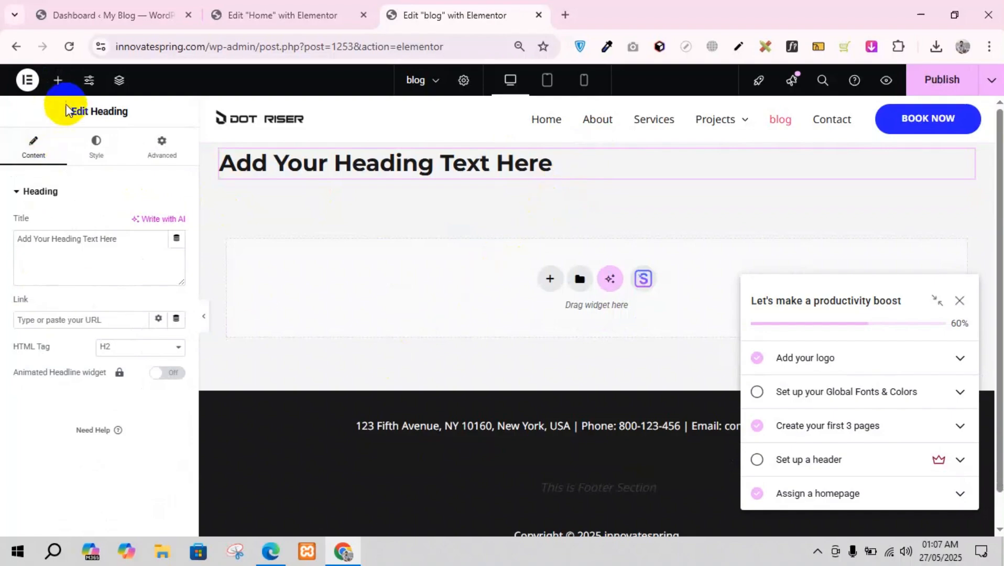
left_click(58, 80)
left_click_drag(42, 418, 464, 161)
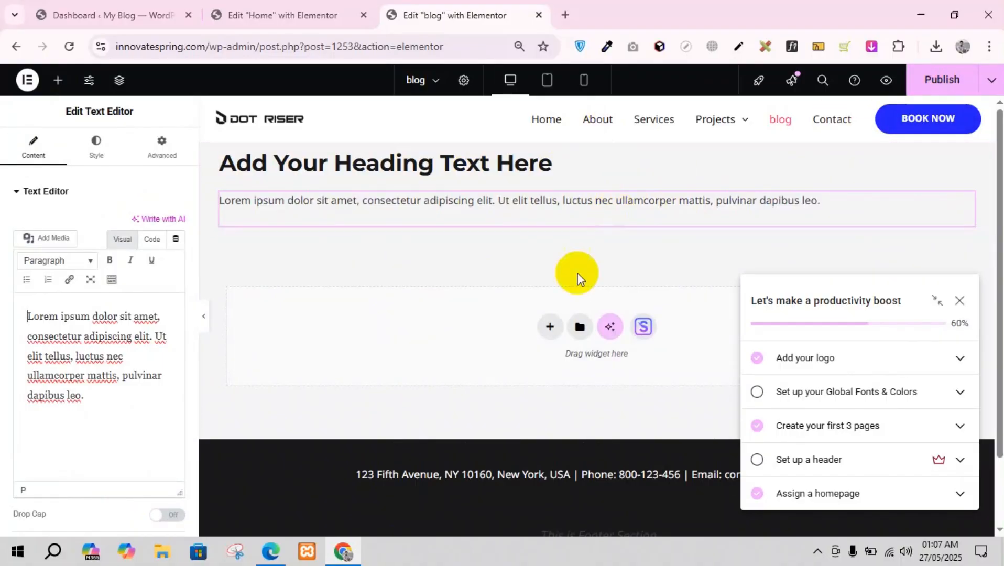
Add a Flexbox container with two equal columns below the heading and text section
left_click(549, 329)
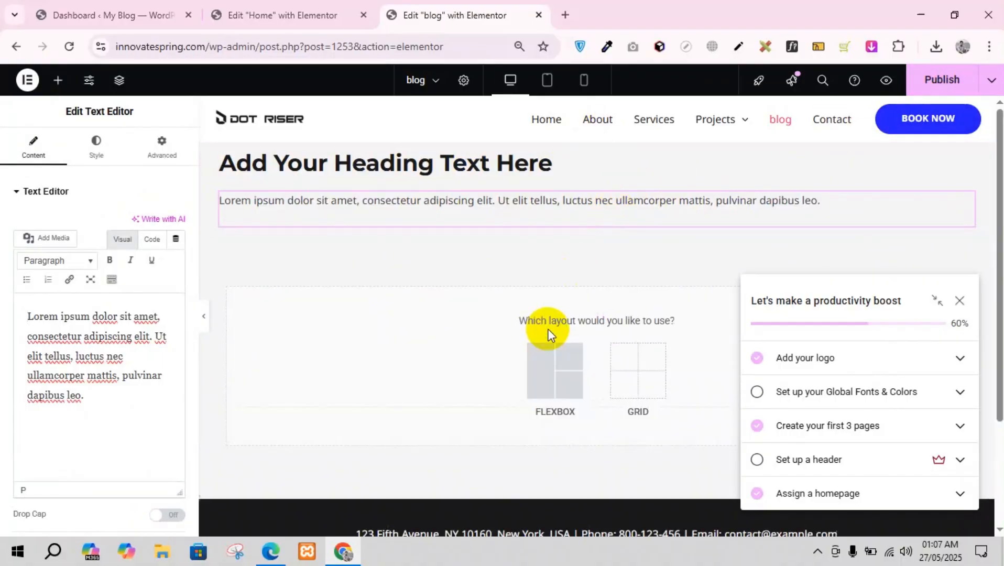
left_click(530, 374)
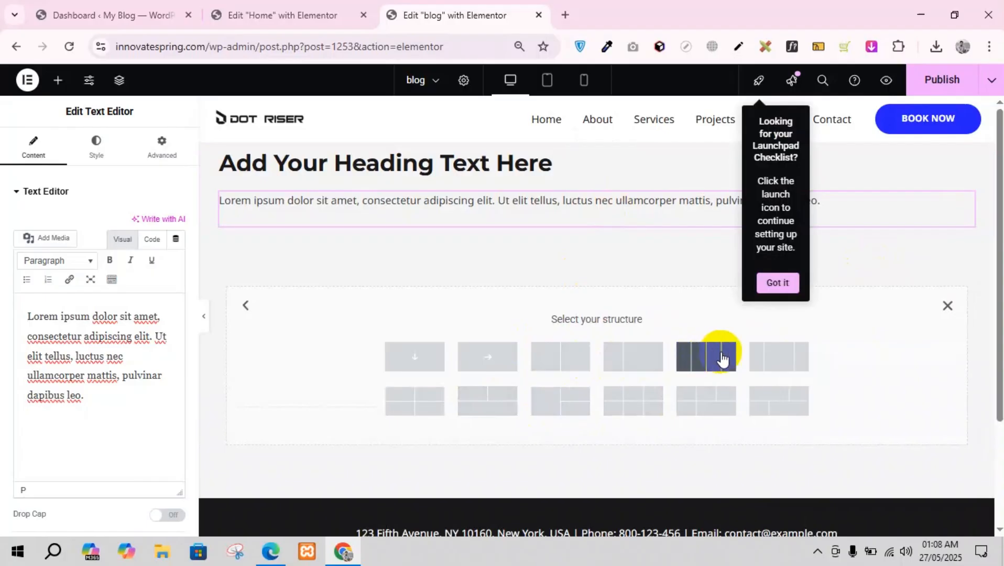
left_click(779, 283)
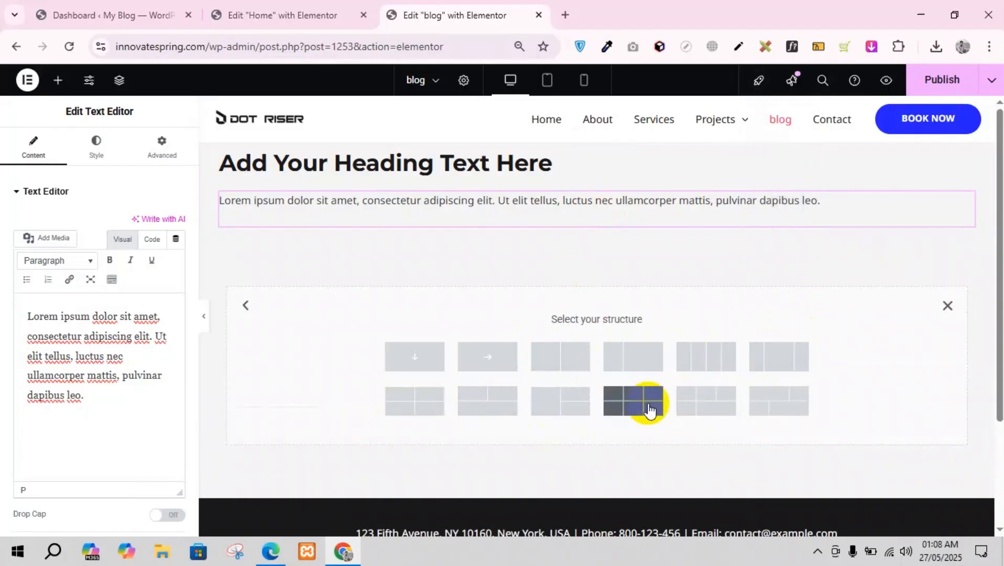
left_click(575, 362)
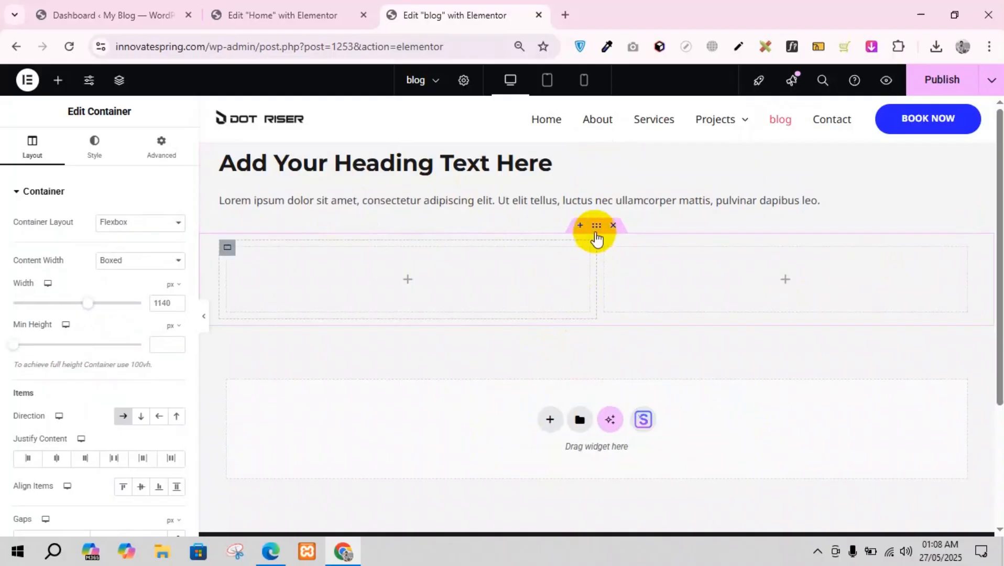
Give the two-column container a classic background in the global color Theme Primary Background
left_click(597, 225)
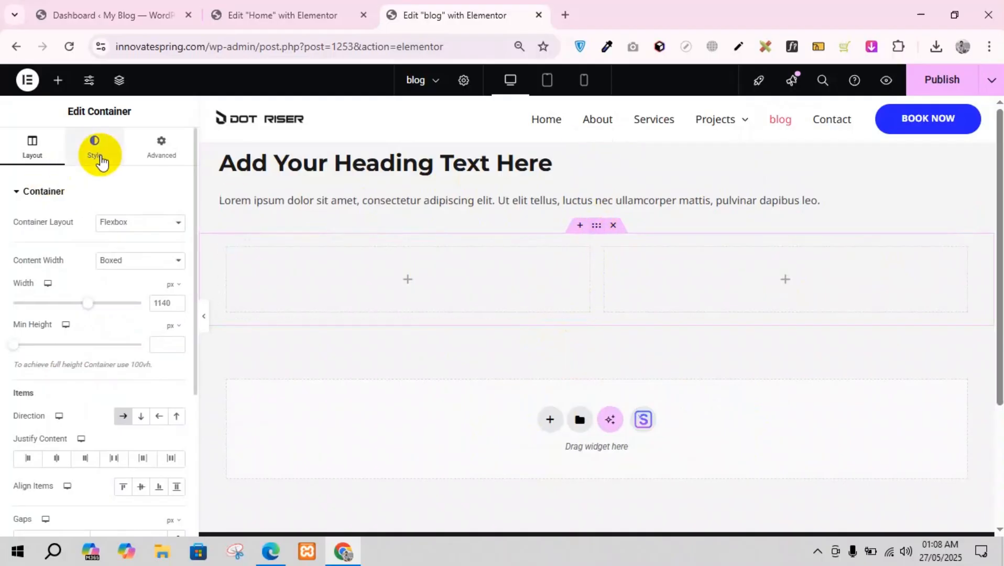
left_click(97, 153)
left_click(123, 252)
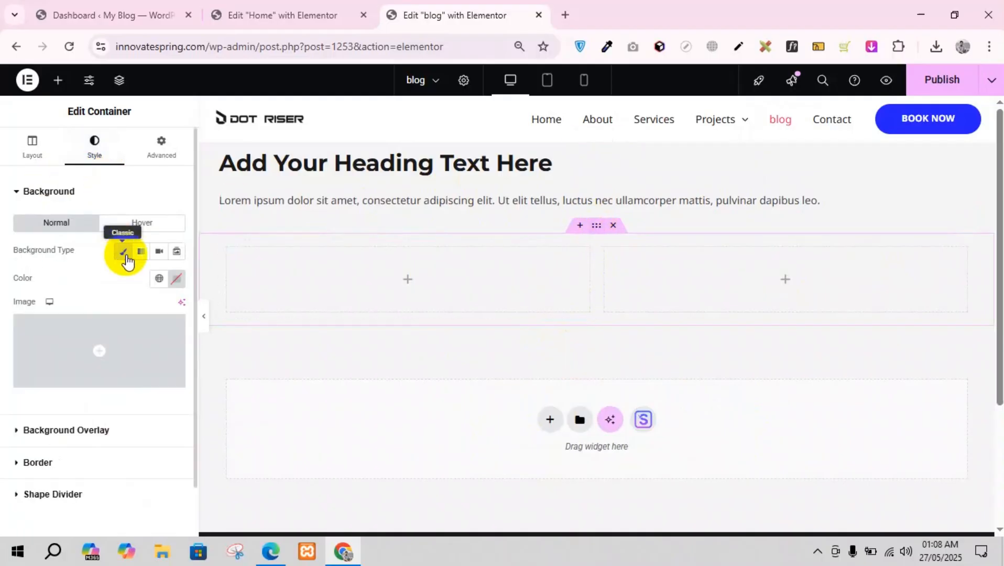
left_click(159, 279)
scroll(112, 408, "down", 2)
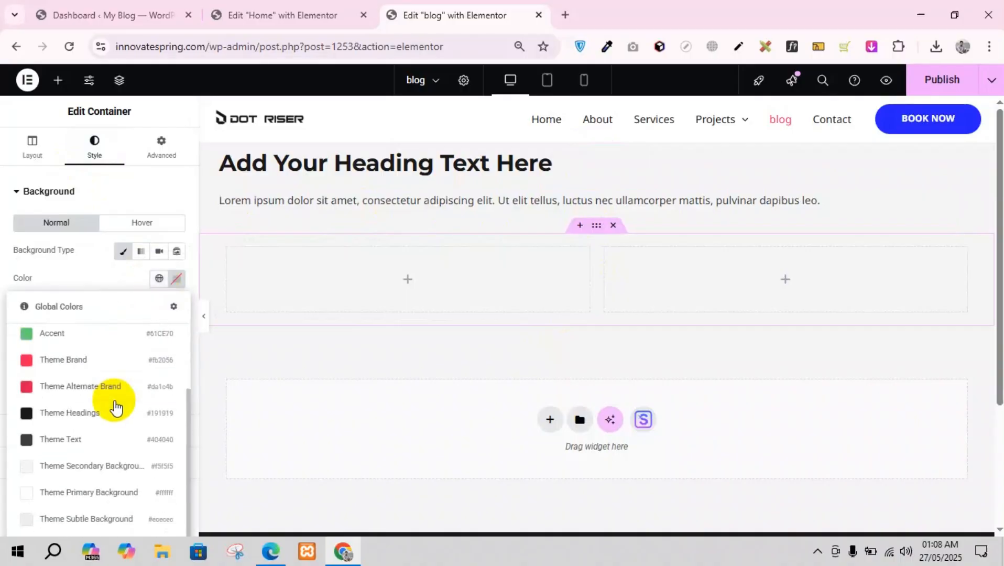
left_click(66, 495)
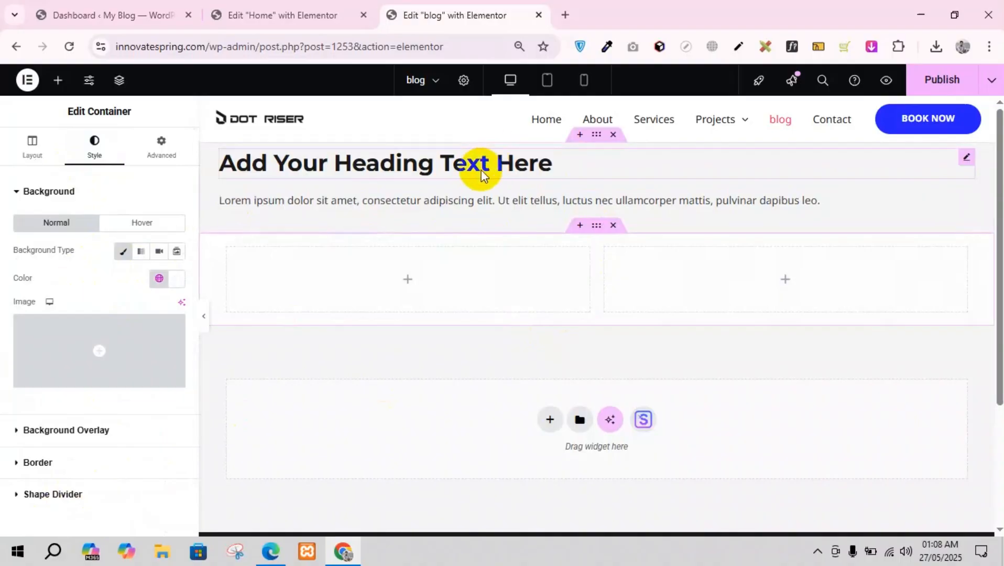
Move the heading and text widgets into the two-column container's left column and delete the emptied container above
left_click_drag(966, 157, 334, 288)
left_click_drag(967, 158, 403, 231)
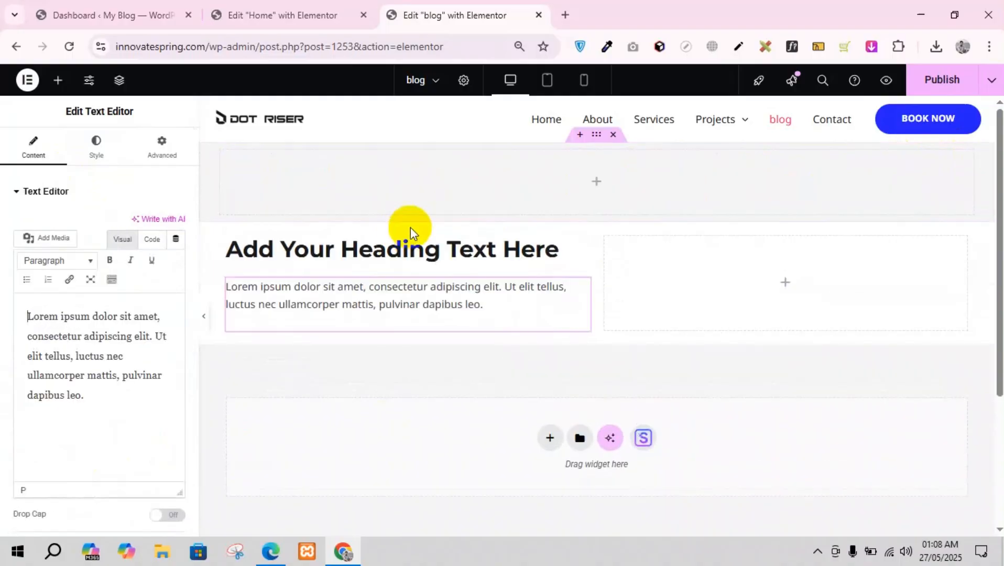
left_click(612, 135)
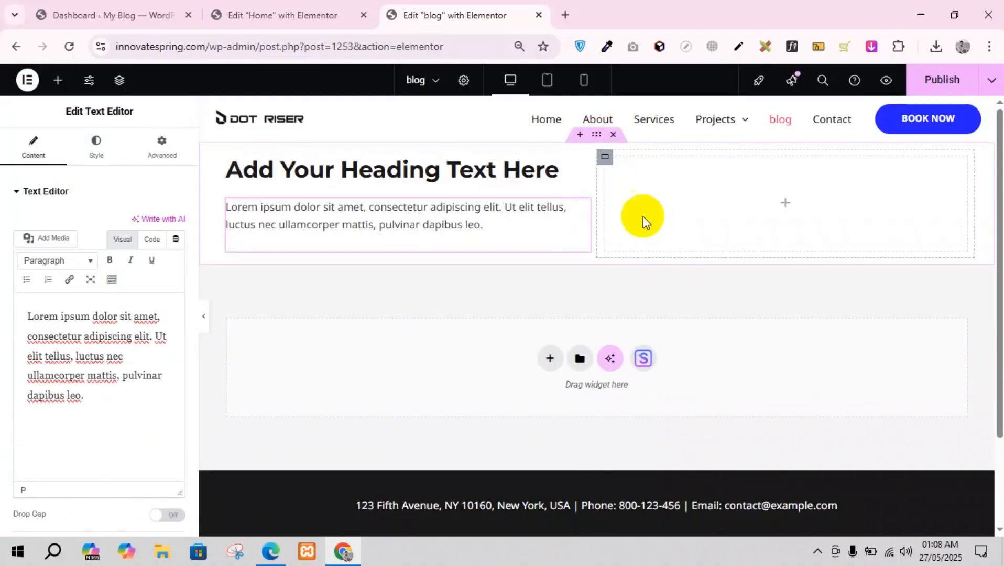
Set the two-column container's padding to 100 px at top and bottom and 0 at right and left
left_click(161, 152)
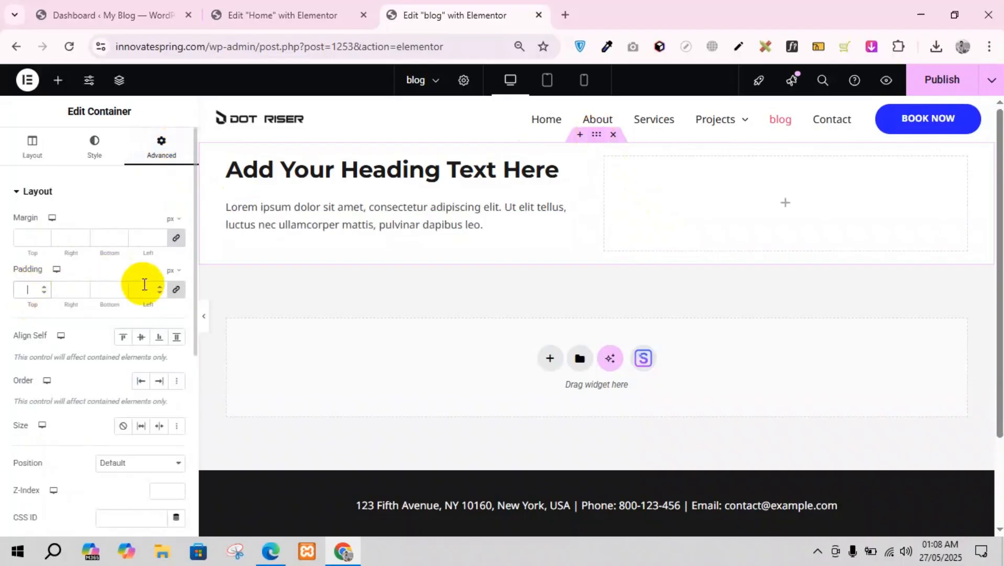
type("0")
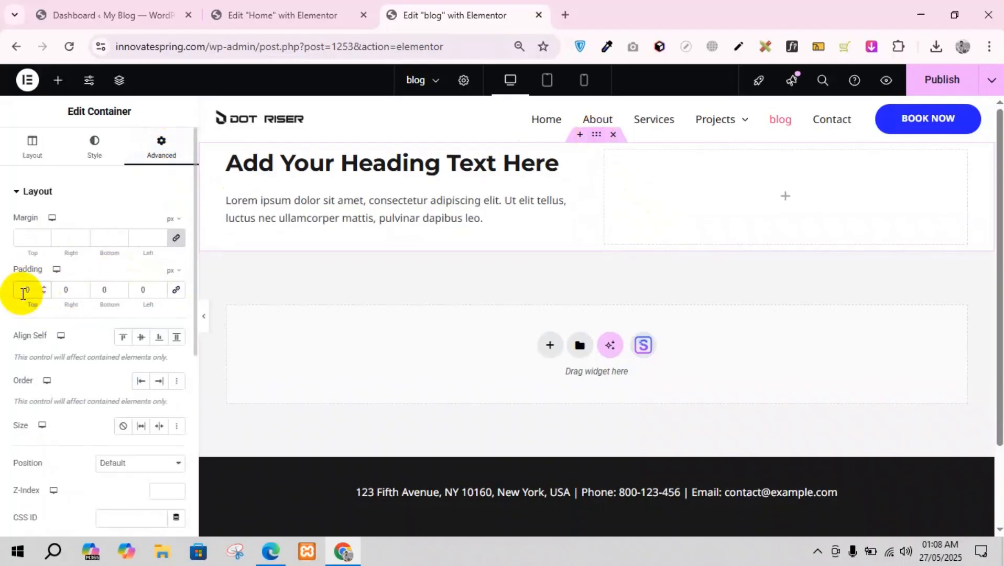
type("0")
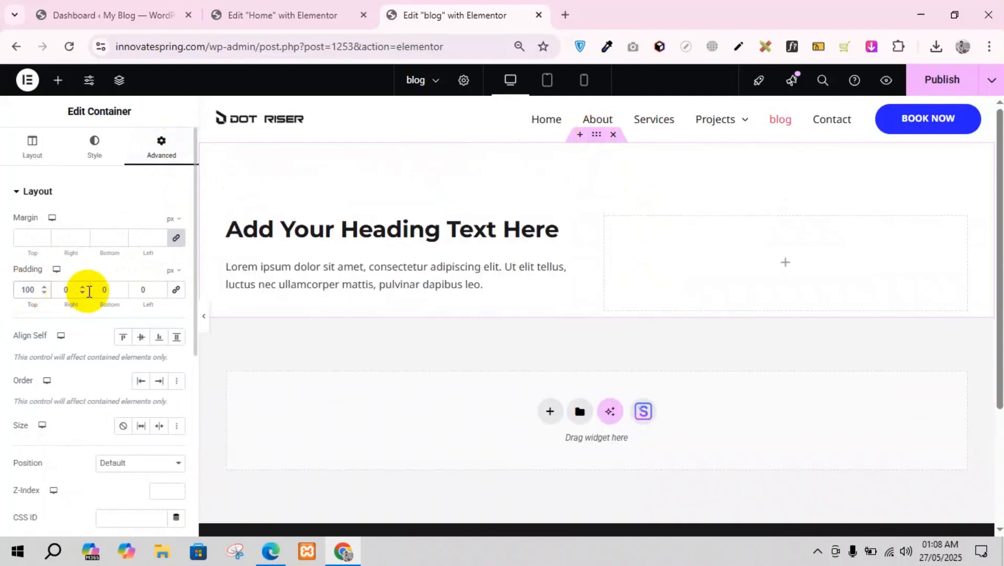
type("0")
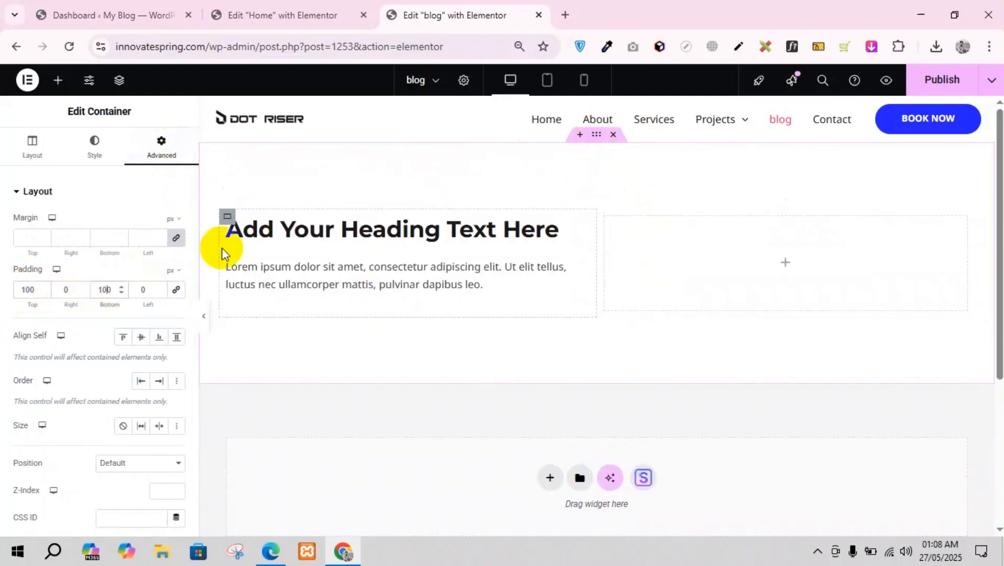
Add an Image widget to the right column using the media library photo of a hiker on a green ridge
left_click(58, 80)
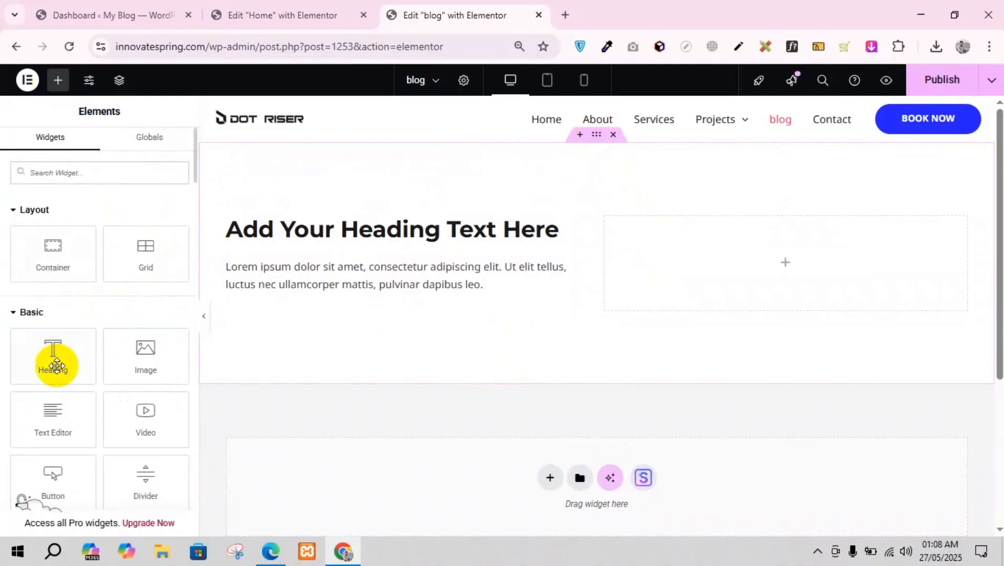
left_click_drag(135, 352, 712, 275)
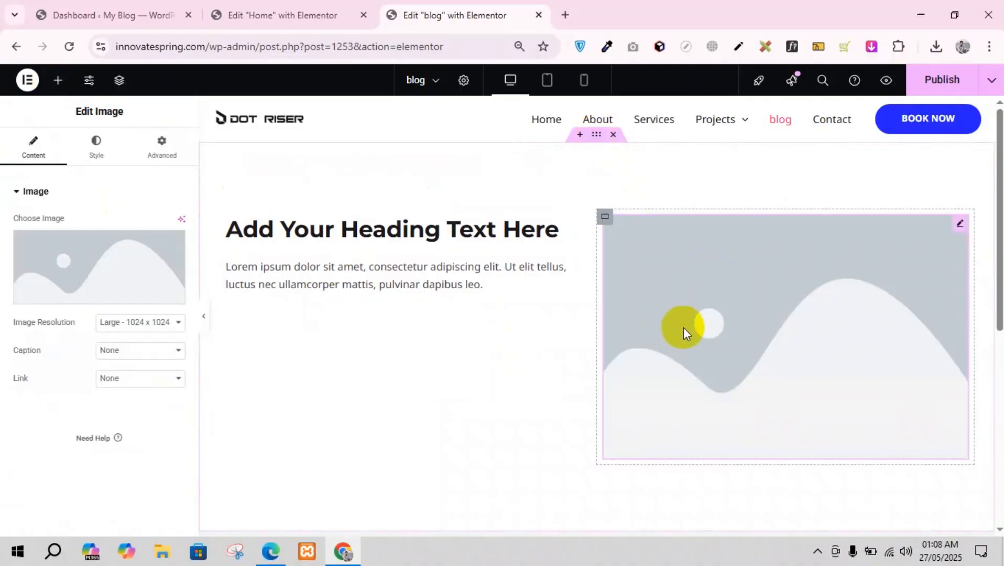
left_click(112, 288)
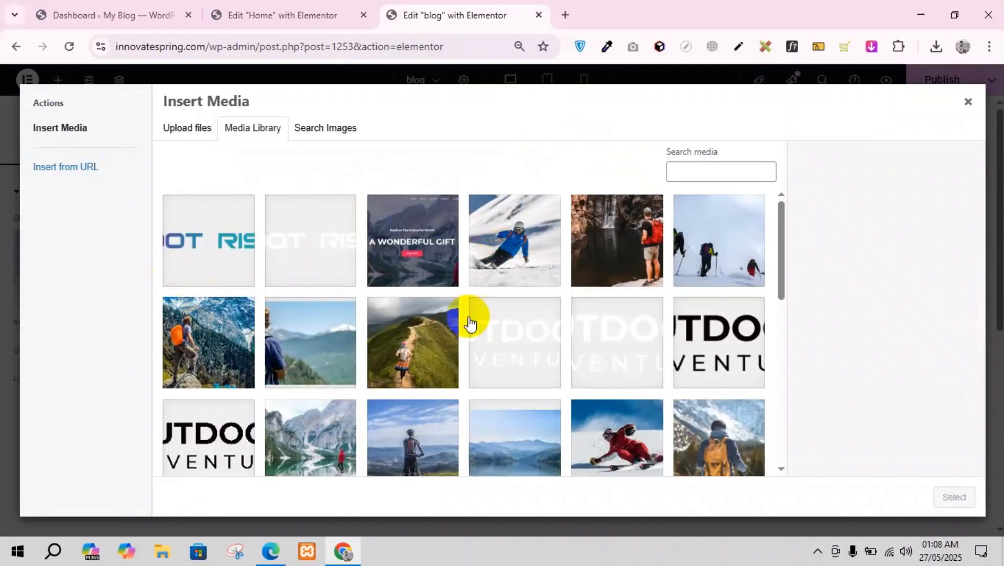
left_click(418, 342)
left_click(964, 498)
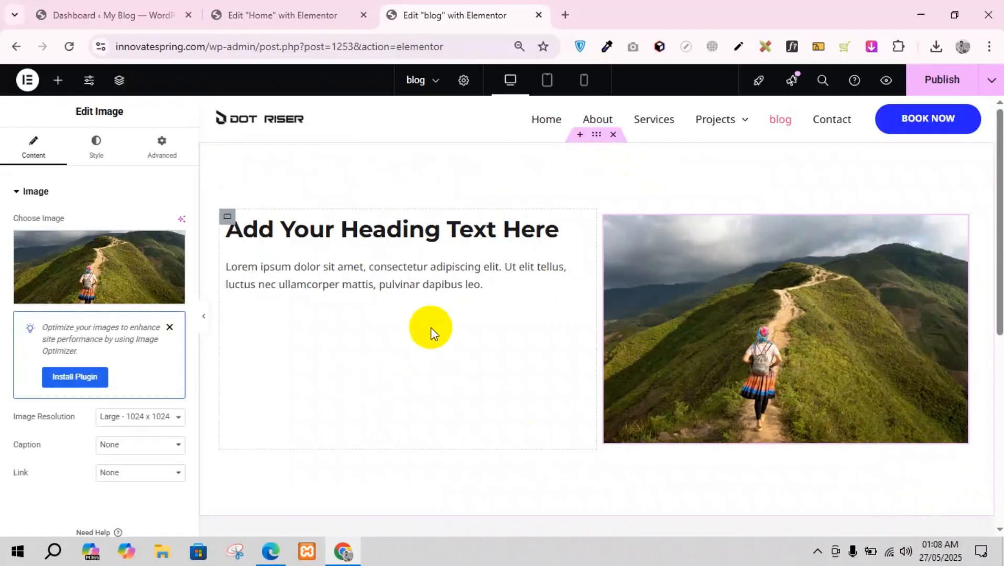
Publish the blog page and check its two-column section in the site preview
left_click(908, 92)
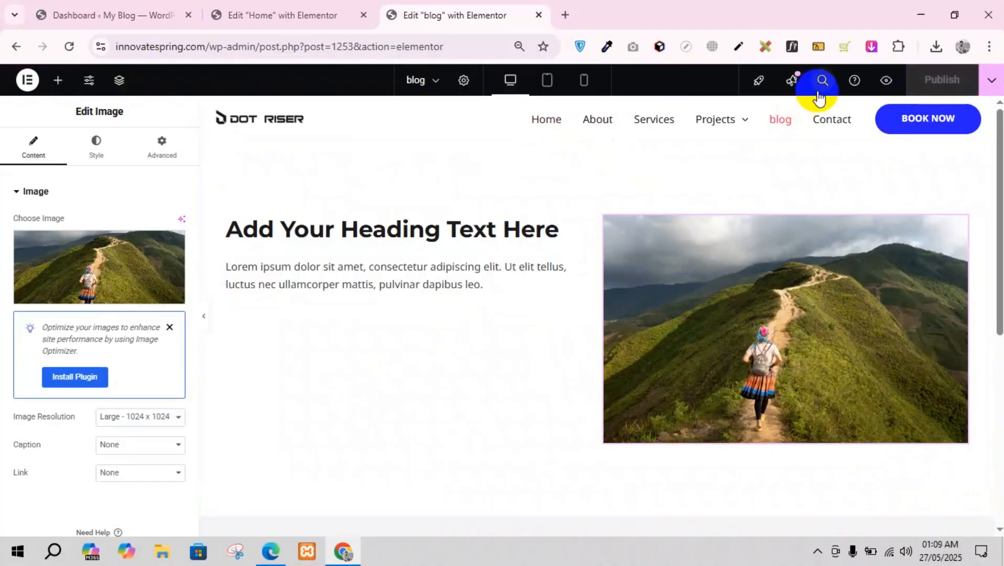
left_click(885, 79)
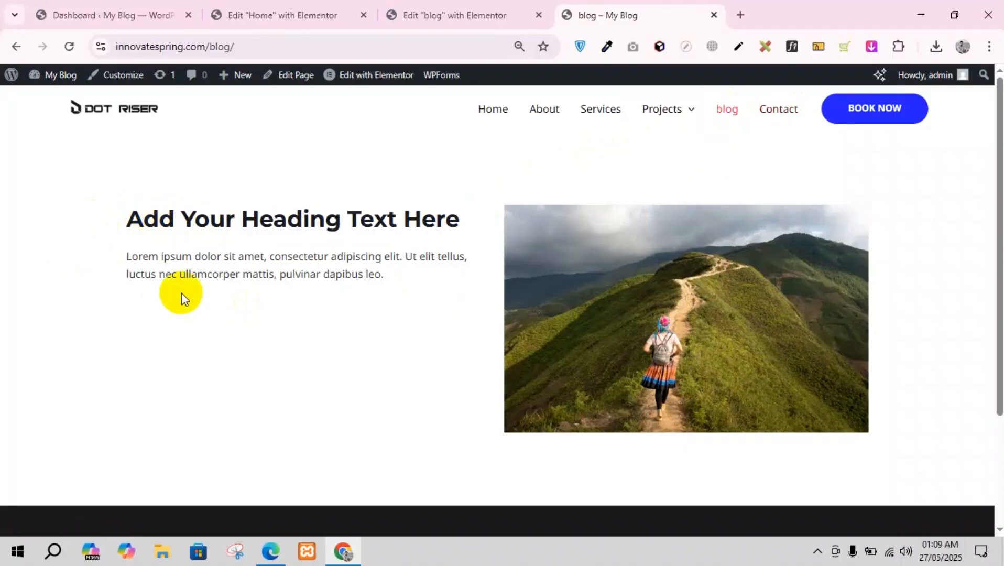
scroll(325, 312, "down", 3)
scroll(614, 334, "up", 3)
left_click_drag(760, 336, 222, 268)
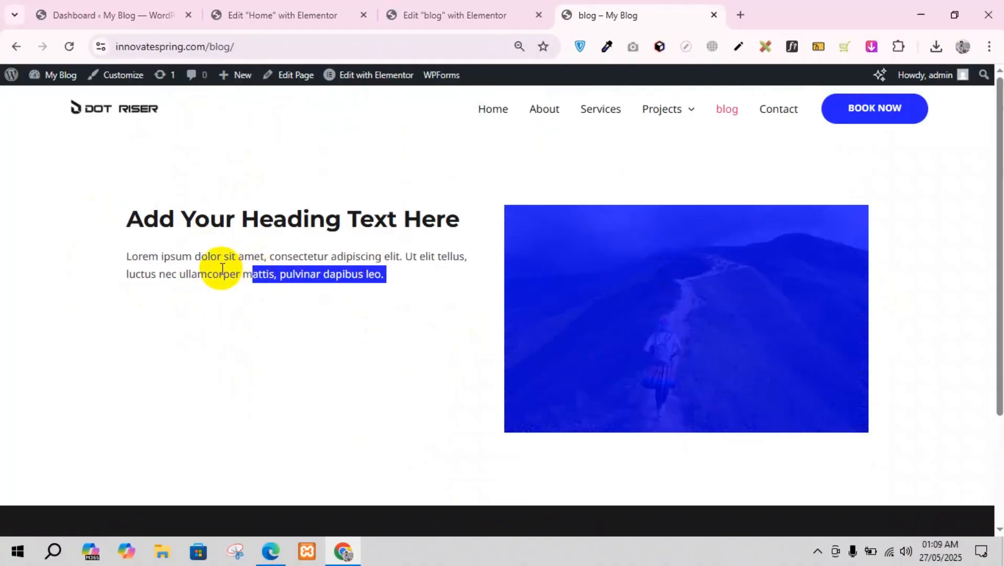
left_click(303, 326)
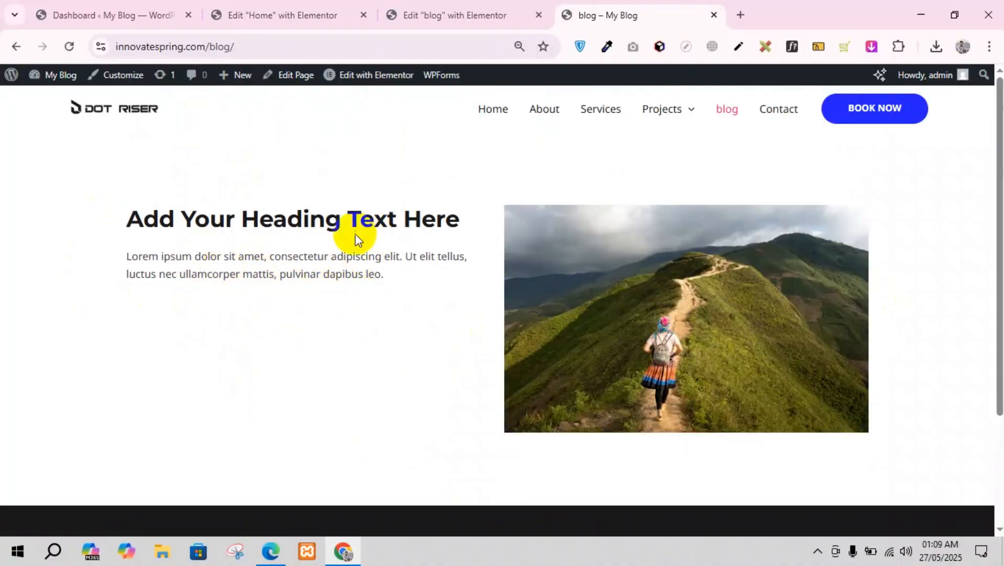
Return to the blog page editor and duplicate the Text Editor widget under the heading
left_click(425, 15)
right_click(369, 300)
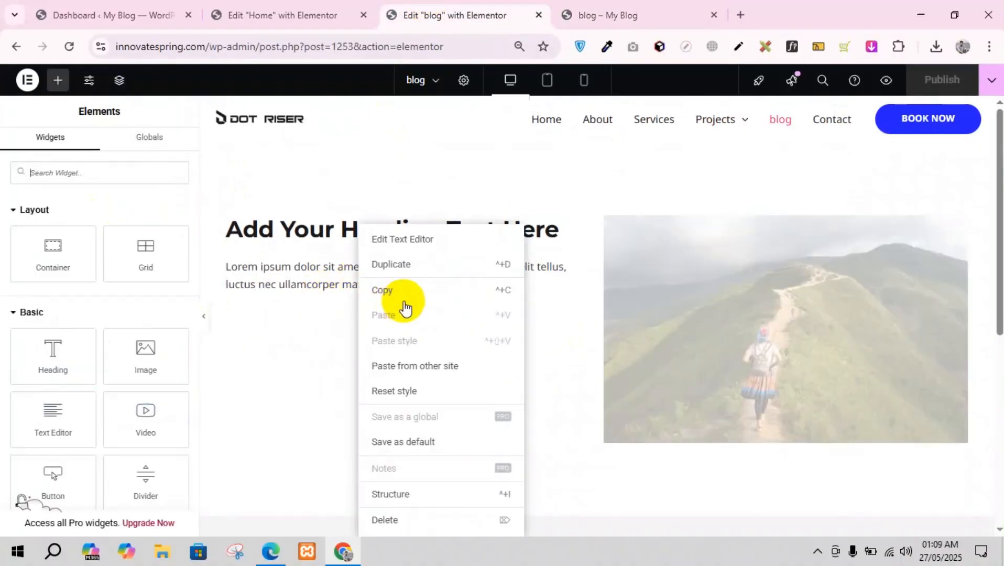
left_click(409, 264)
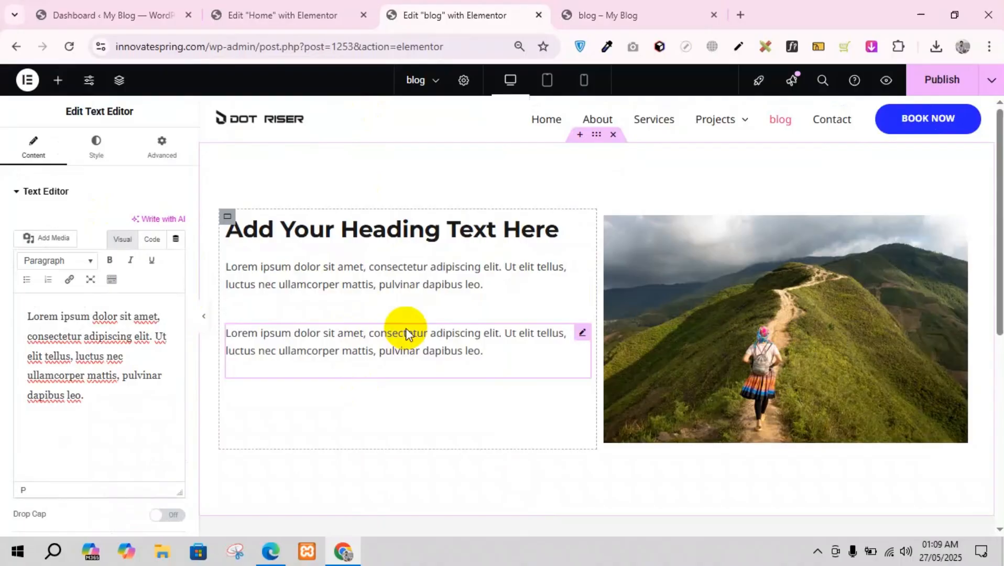
Add a Button widget beneath the second paragraph in the left column
left_click(57, 84)
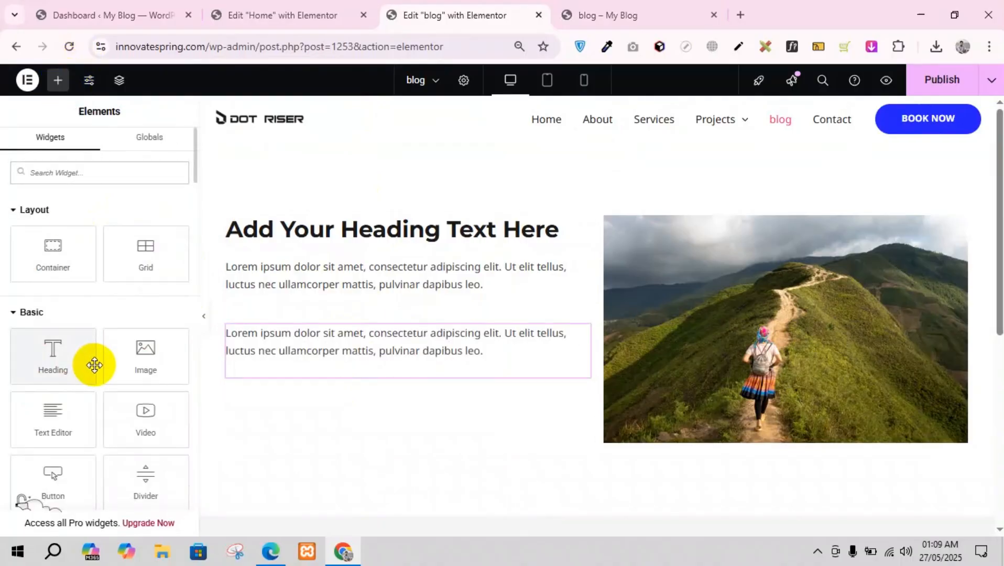
scroll(96, 364, "down", 7)
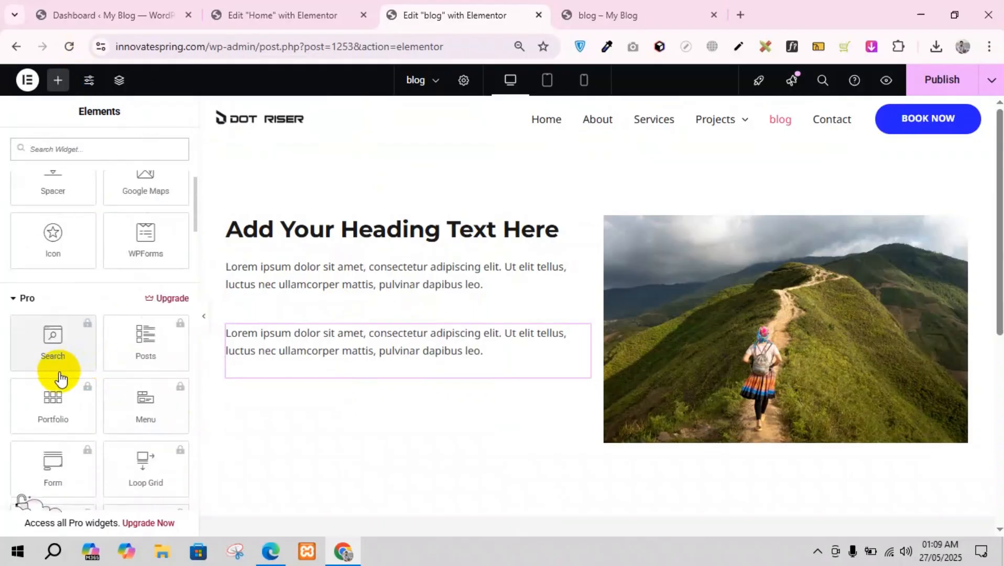
scroll(63, 376, "up", 4)
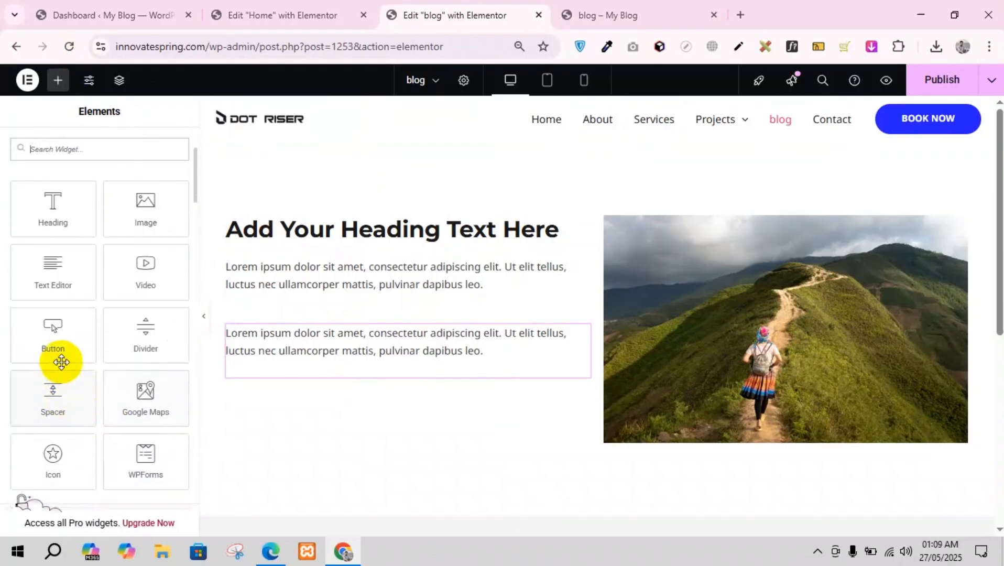
left_click_drag(62, 356, 333, 373)
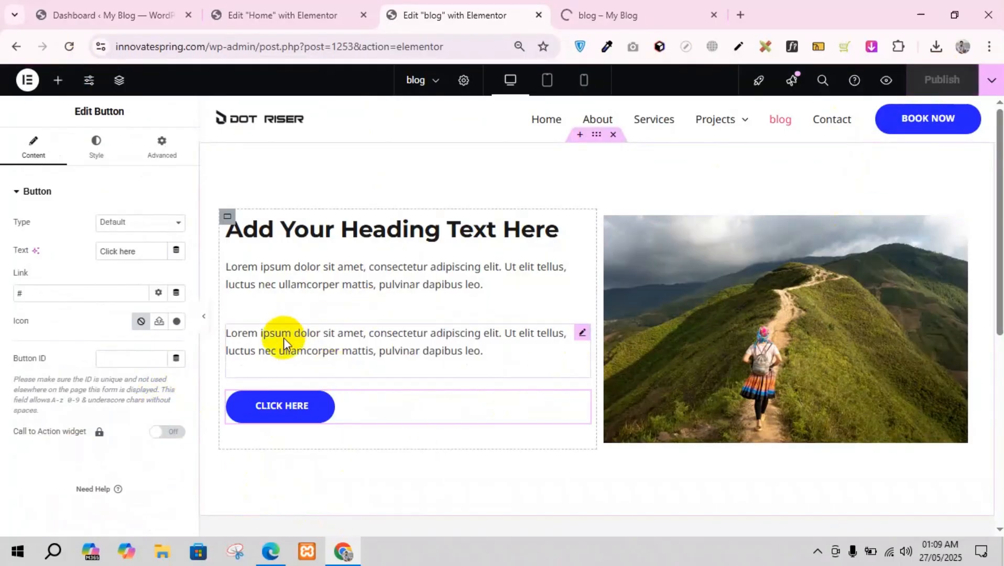
Check the second paragraph and the new button in the blog page preview
left_click(588, 11)
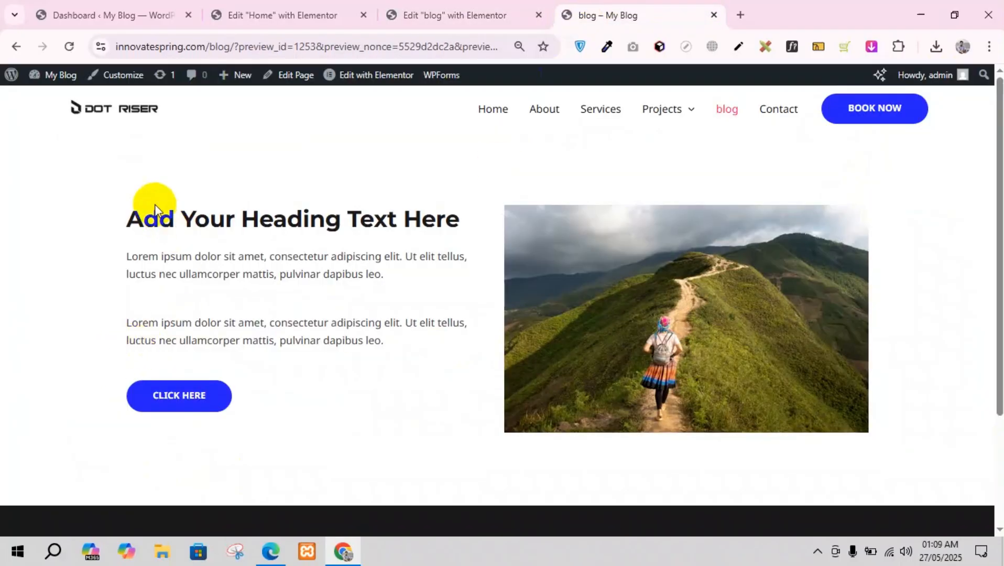
left_click_drag(152, 201, 388, 362)
left_click(310, 407)
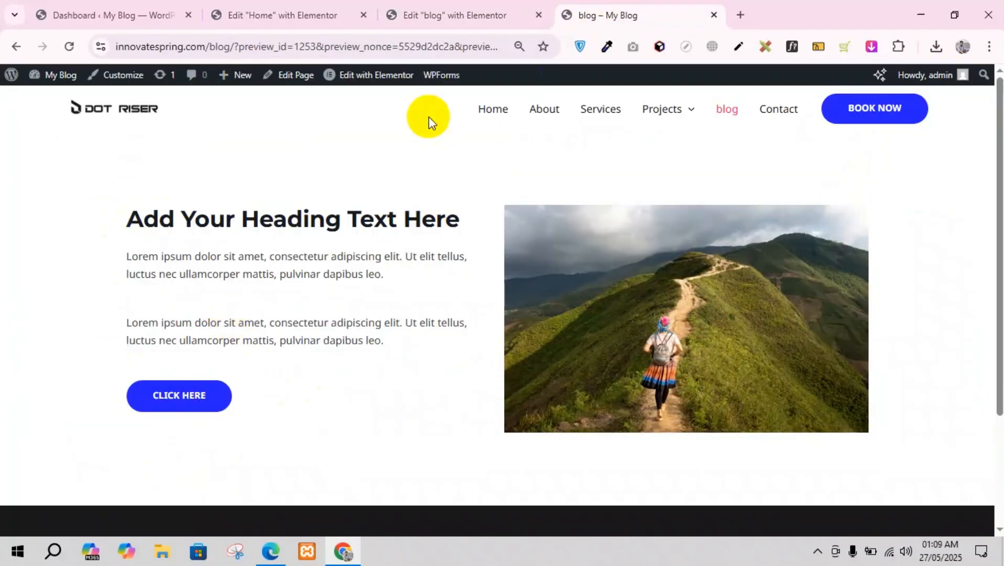
Remove the paragraph tags from the HTML code of both Text Editor widgets in the left column
left_click(455, 15)
left_click(485, 268)
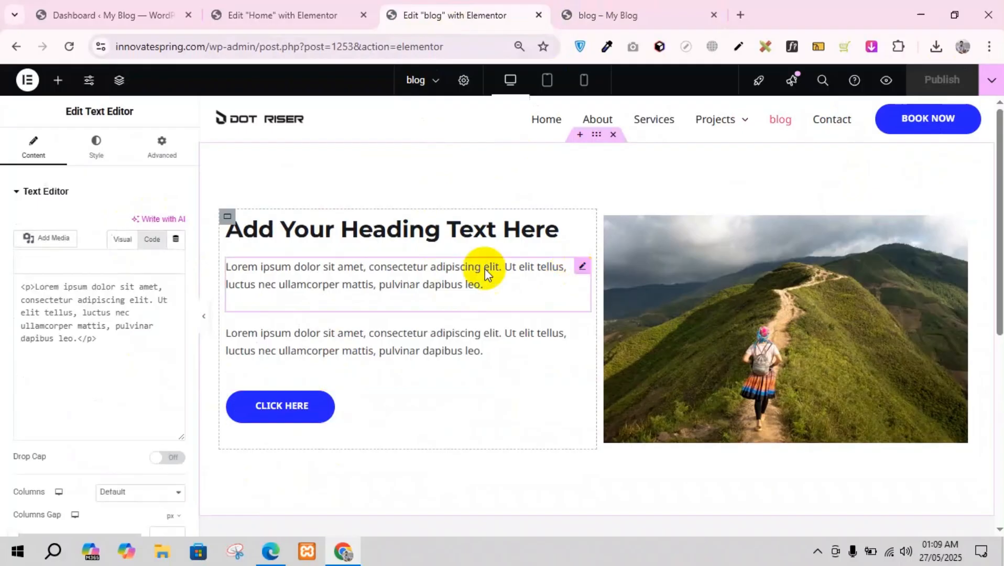
left_click(152, 238)
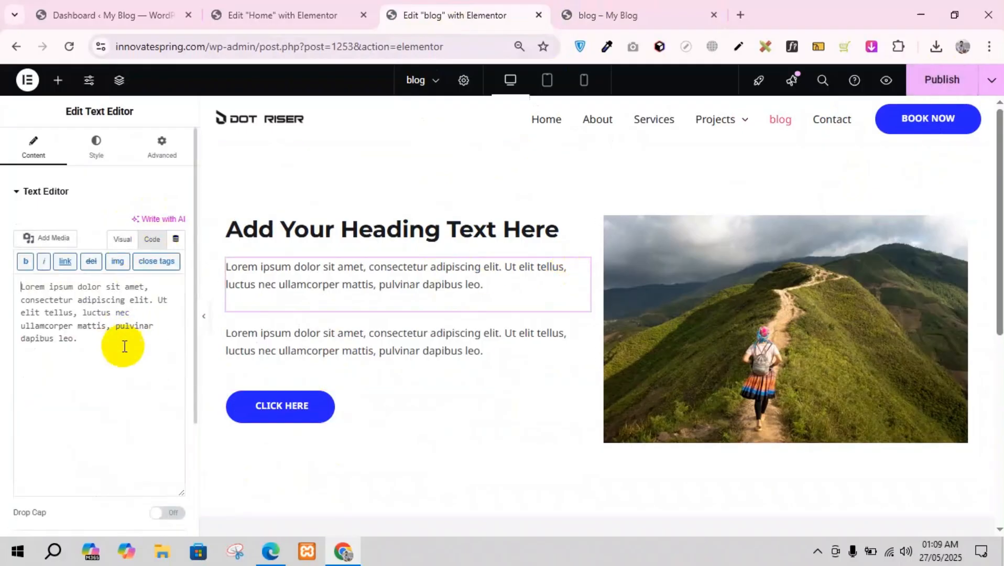
left_click(124, 346)
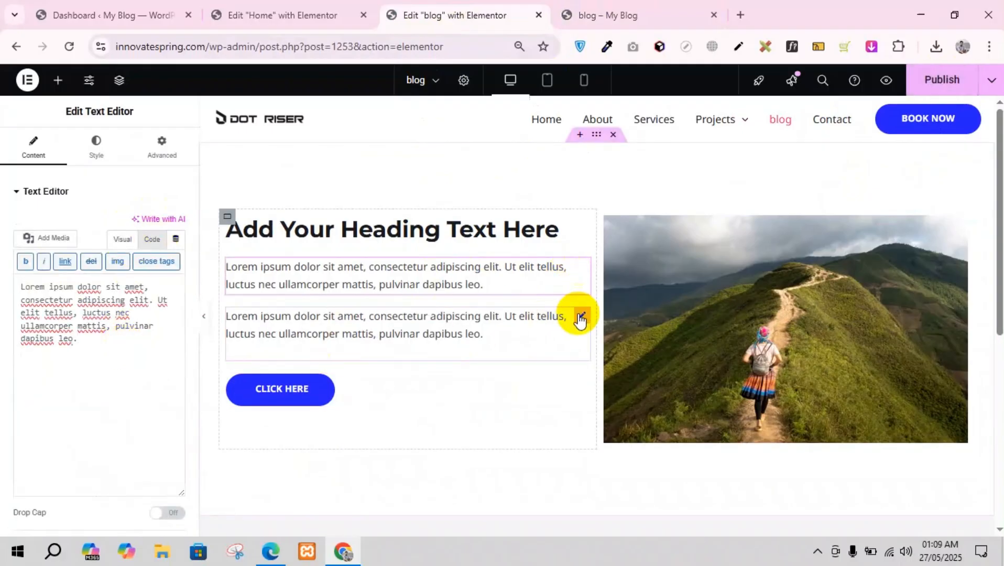
left_click(580, 315)
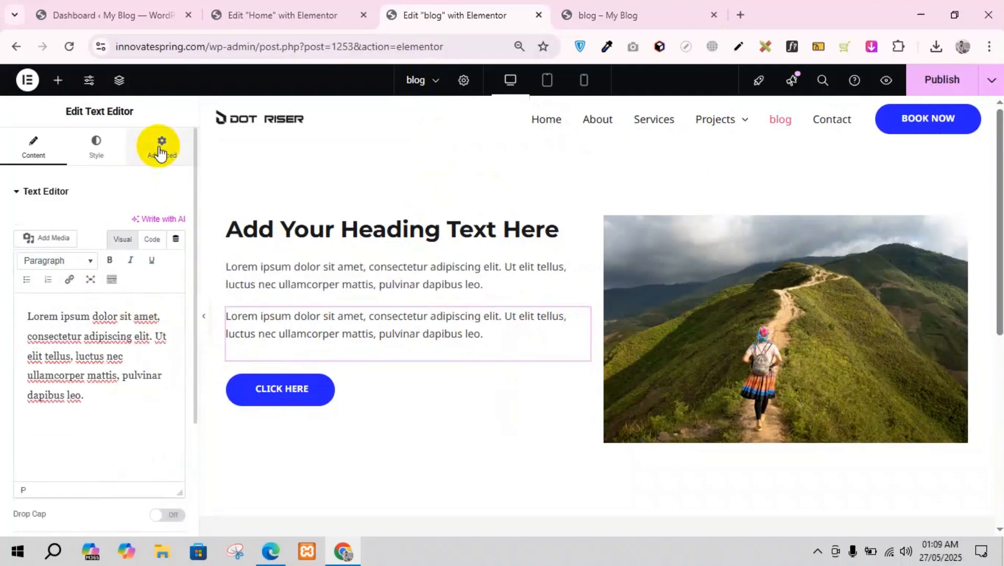
left_click(165, 241)
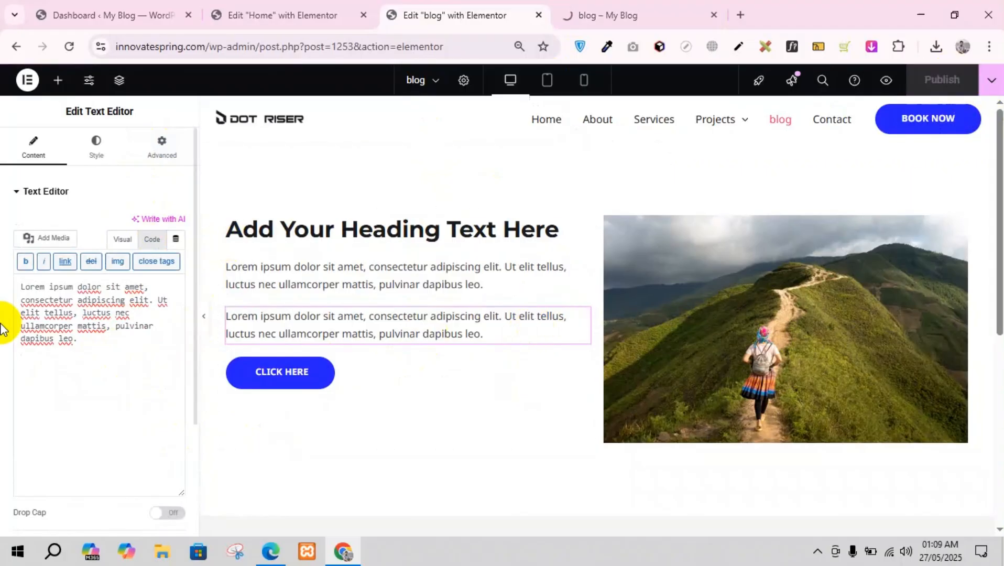
Check the spacing of the two left-column paragraphs in the blog page preview
left_click(635, 8)
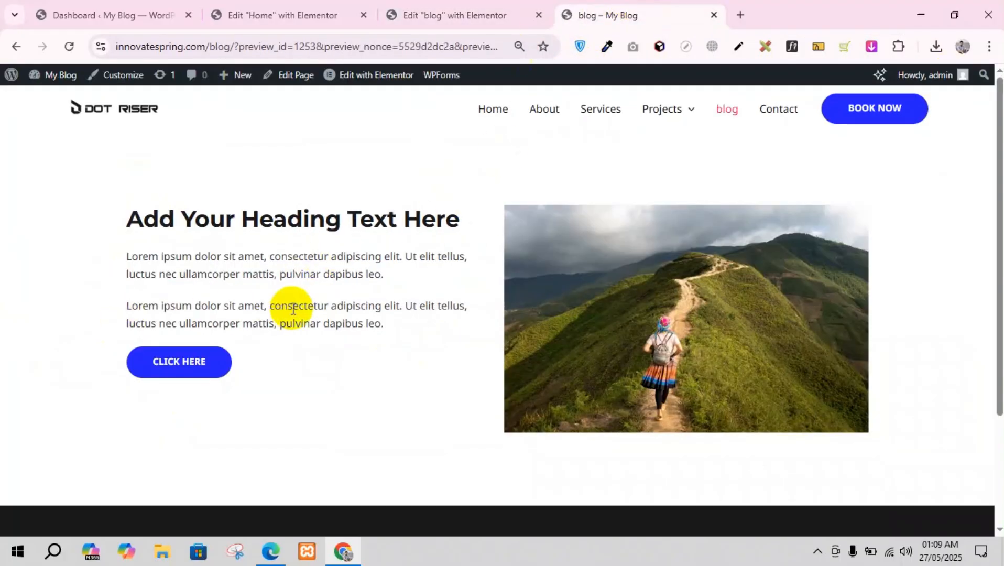
left_click_drag(387, 323, 121, 244)
left_click(241, 288)
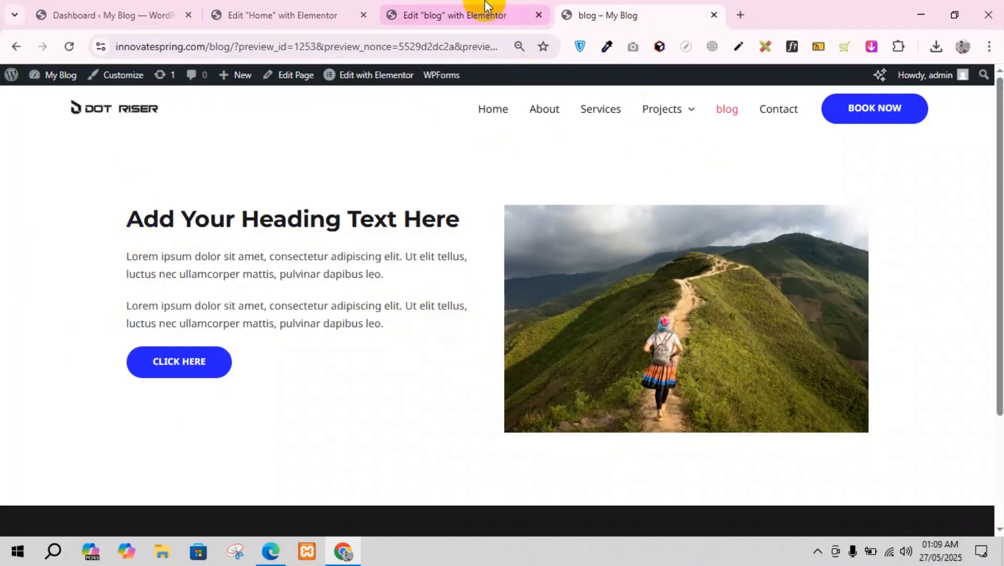
Return to the blog page editor, add a four-column container below the first section and place an Image widget in its first column
left_click(458, 7)
scroll(602, 309, "down", 5)
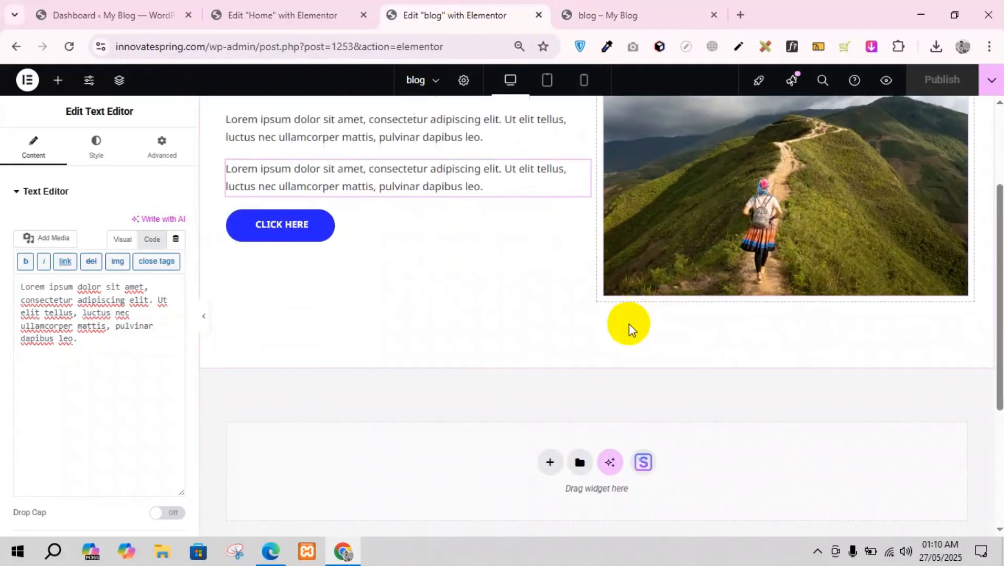
left_click(548, 395)
left_click(534, 419)
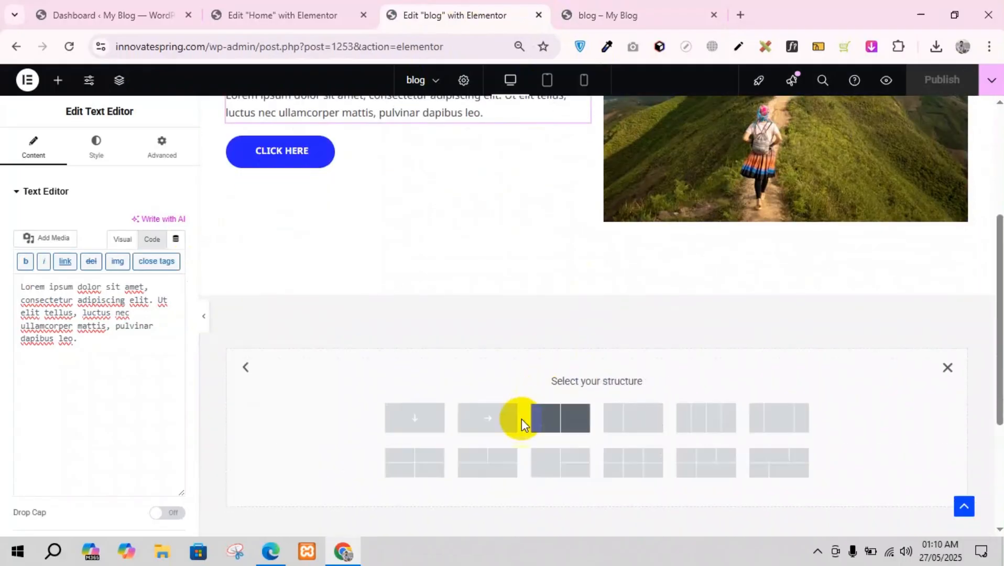
left_click(693, 423)
scroll(585, 373, "down", 3)
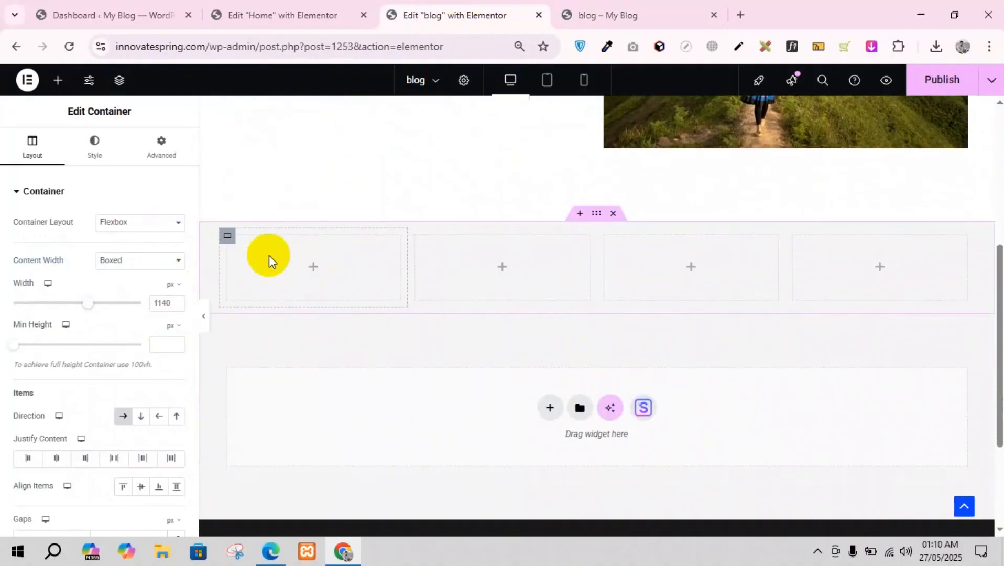
left_click(58, 80)
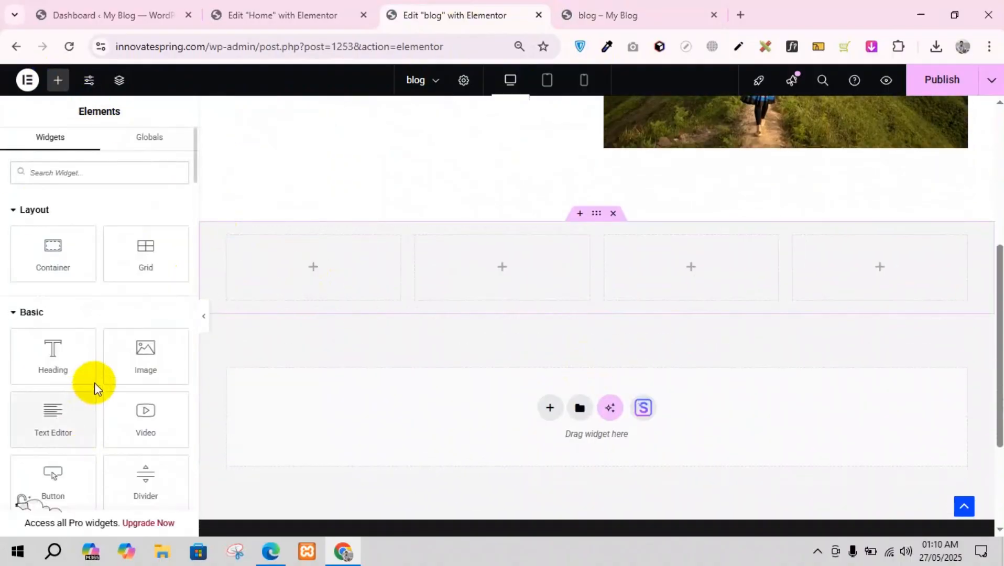
left_click_drag(142, 361, 275, 278)
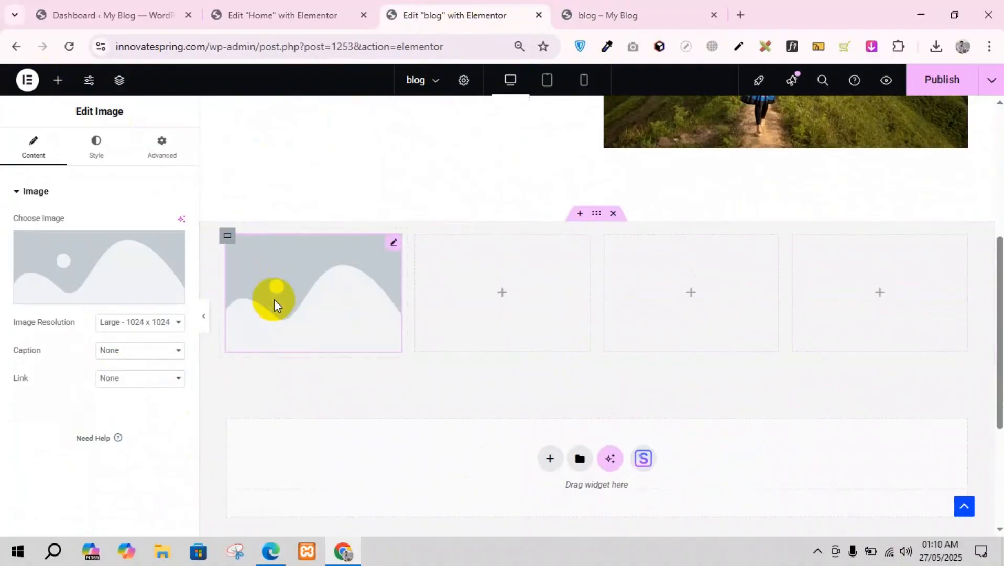
Try to copy the placeholder image and paste it into the second column
right_click(313, 261)
left_click(359, 294)
right_click(512, 270)
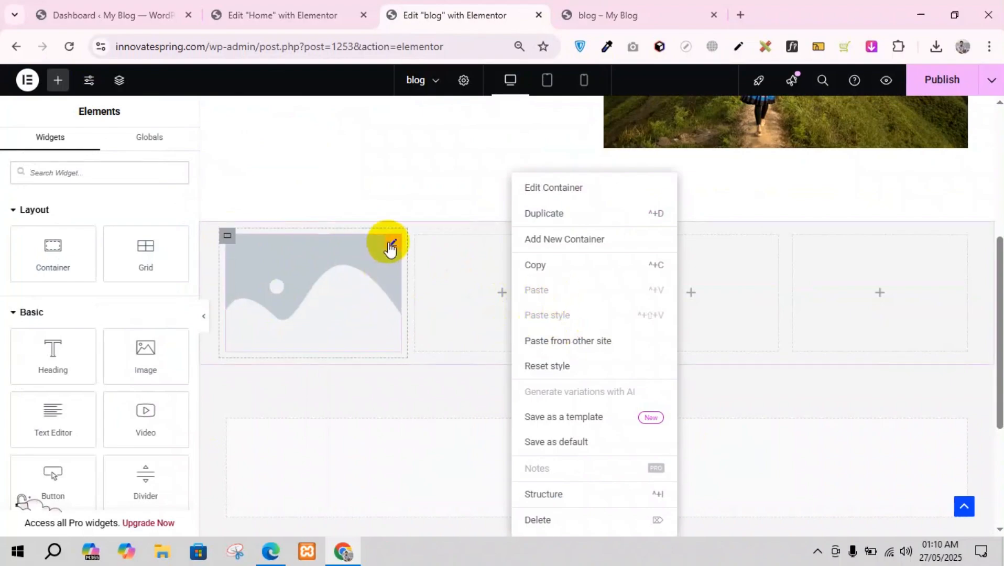
right_click(390, 246)
left_click(435, 292)
right_click(471, 273)
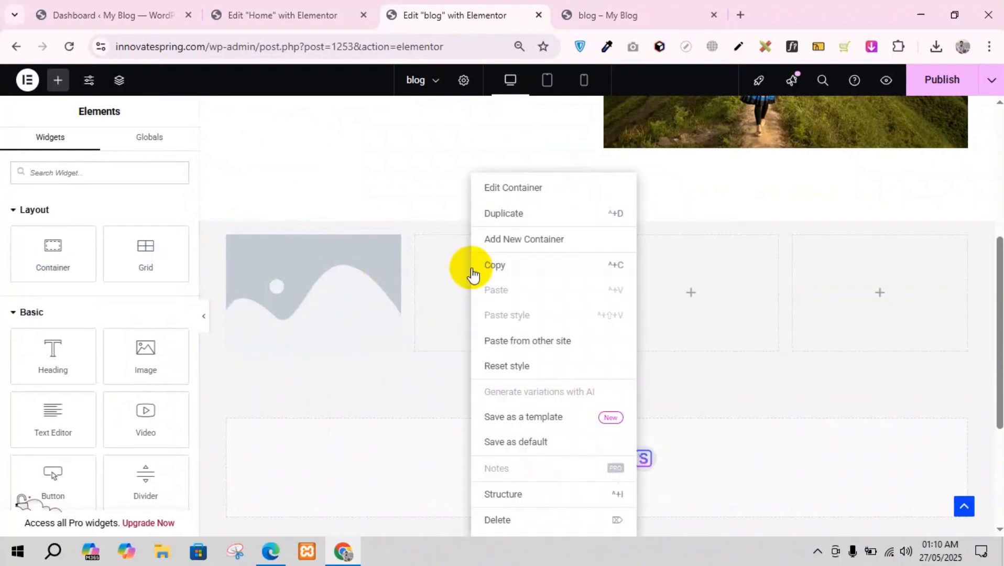
left_click(442, 301)
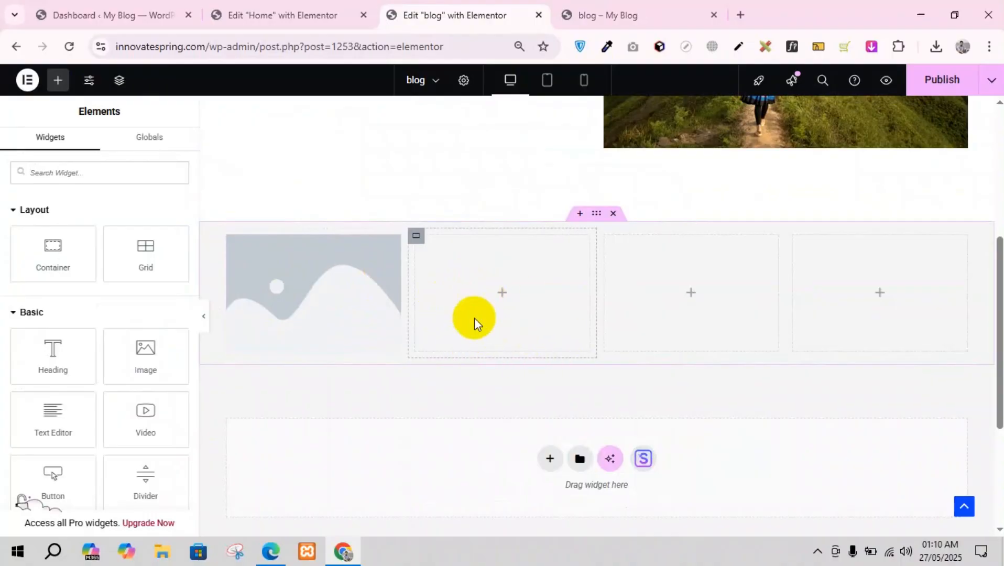
Duplicate the placeholder Image widget three times and move the copies so that each of the four columns holds one
right_click(366, 270)
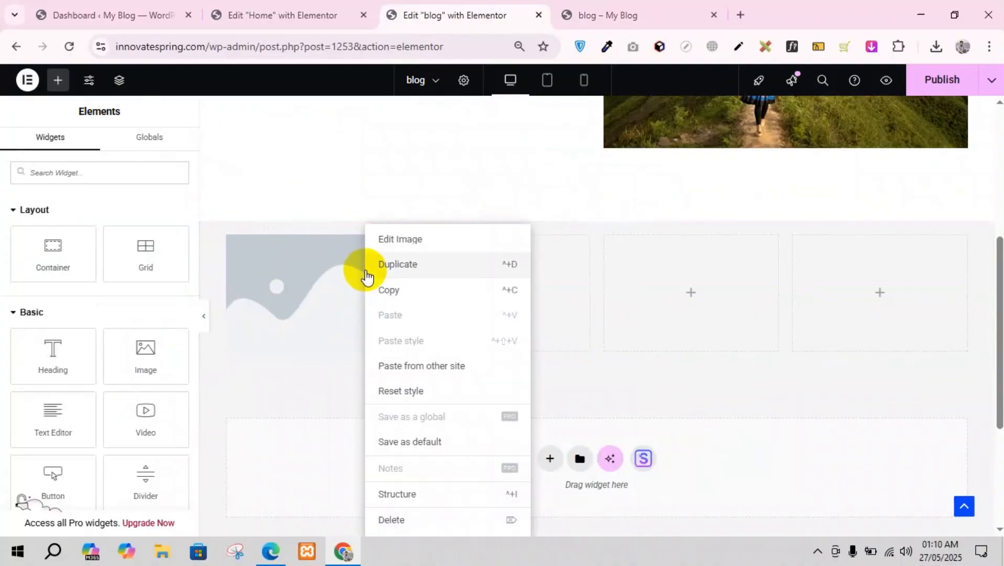
left_click(409, 261)
left_click_drag(396, 370, 493, 319)
right_click(495, 321)
left_click(547, 267)
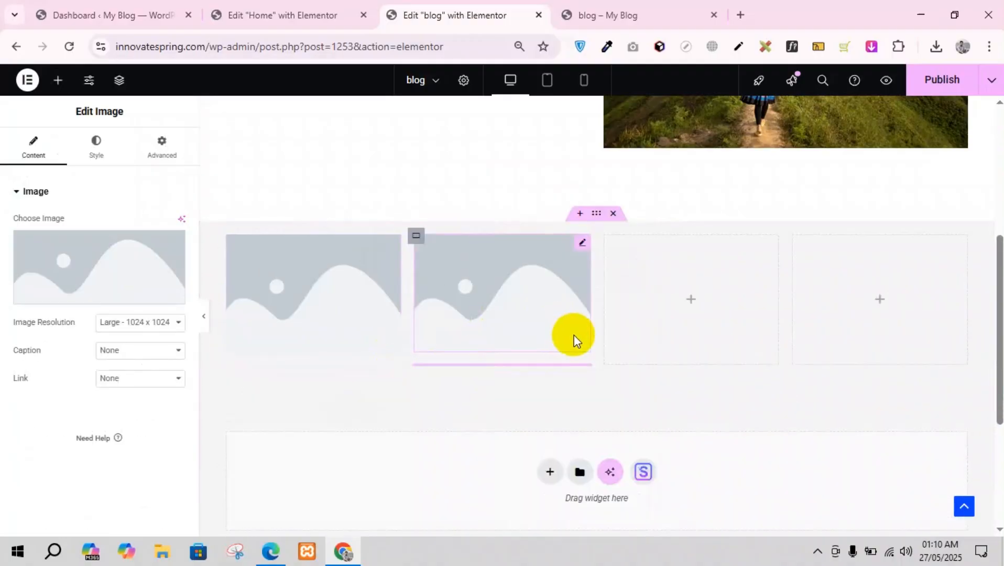
left_click_drag(585, 373, 680, 341)
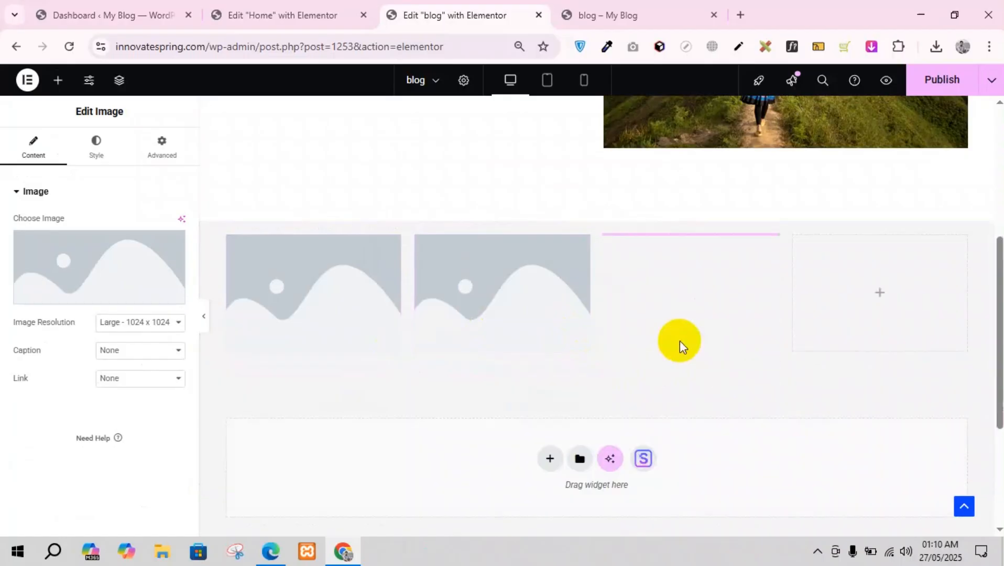
right_click(674, 289)
left_click(733, 264)
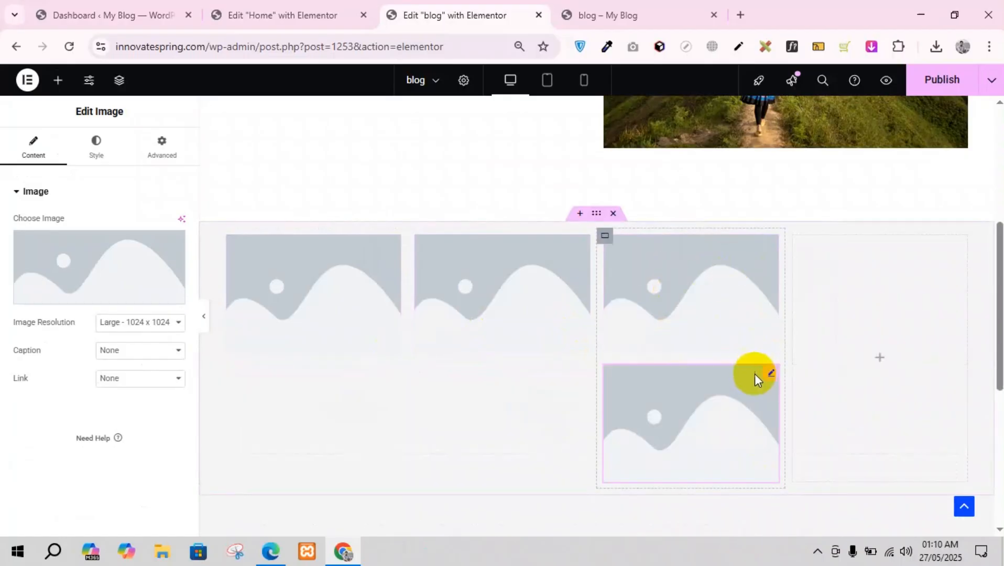
left_click_drag(773, 376, 857, 311)
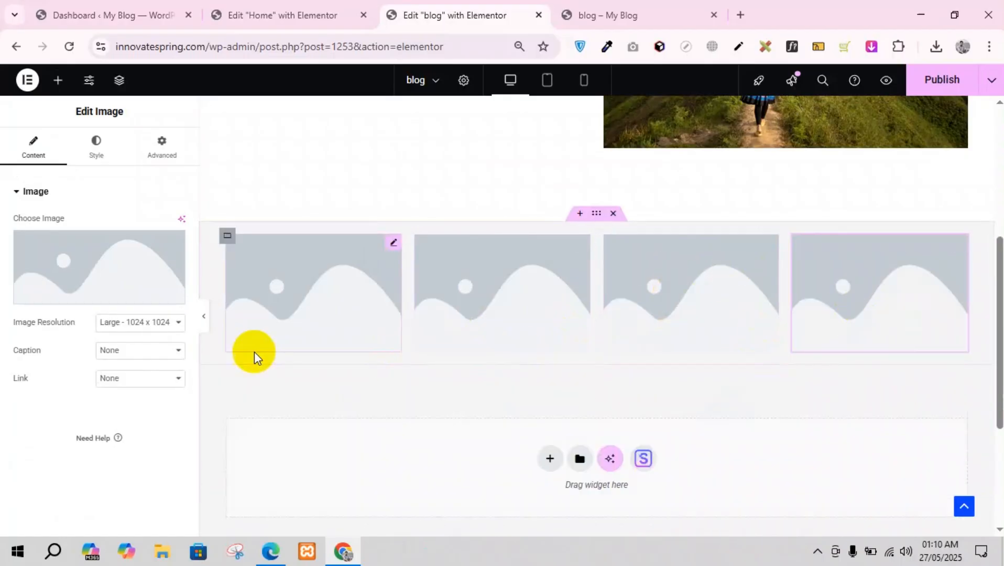
Set the first column's image to walking-v1.jpg from the media library
left_click(393, 243)
left_click(113, 262)
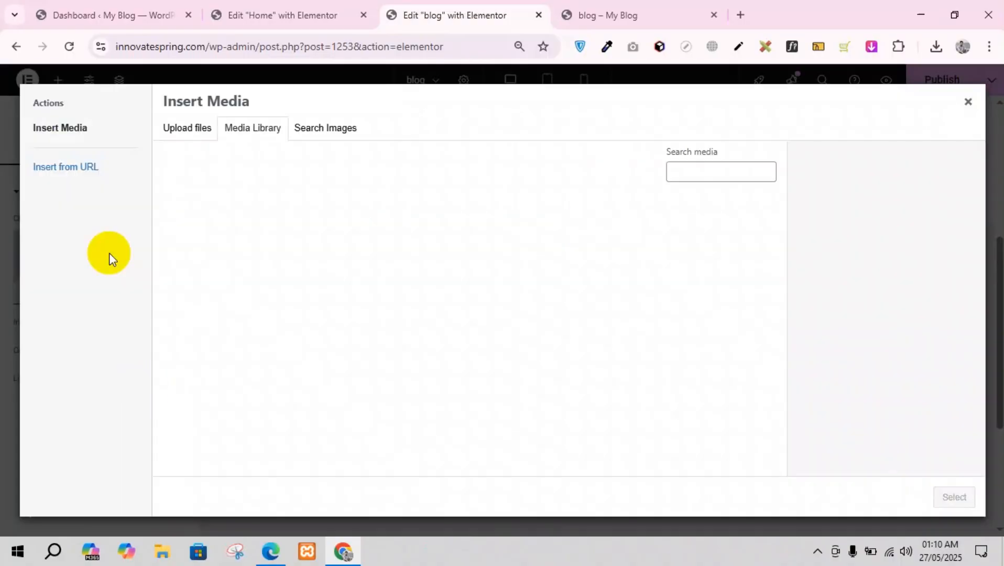
left_click(413, 333)
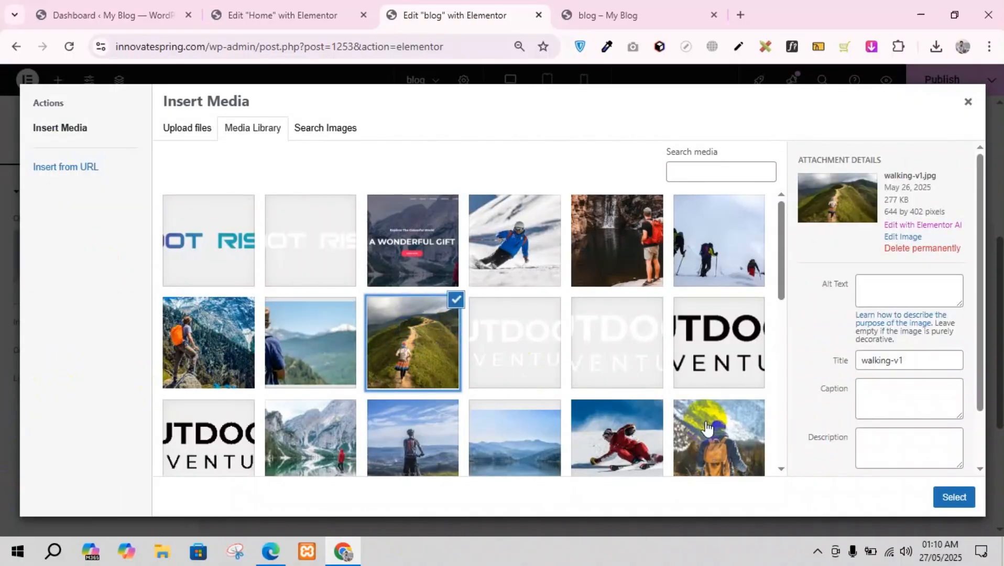
left_click(970, 490)
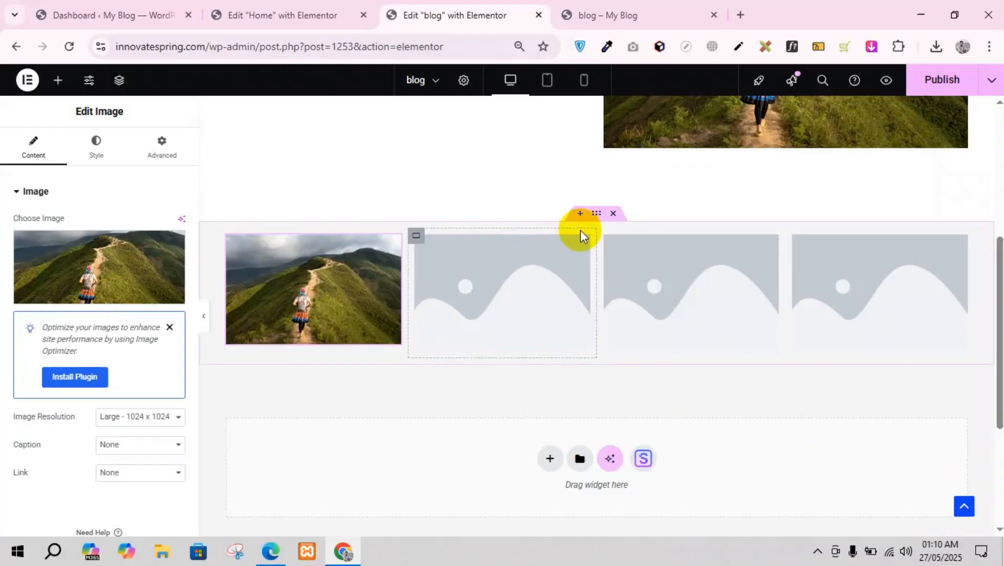
Set the second column's image to the photo of the skier in red from the media library
left_click(582, 244)
left_click(130, 257)
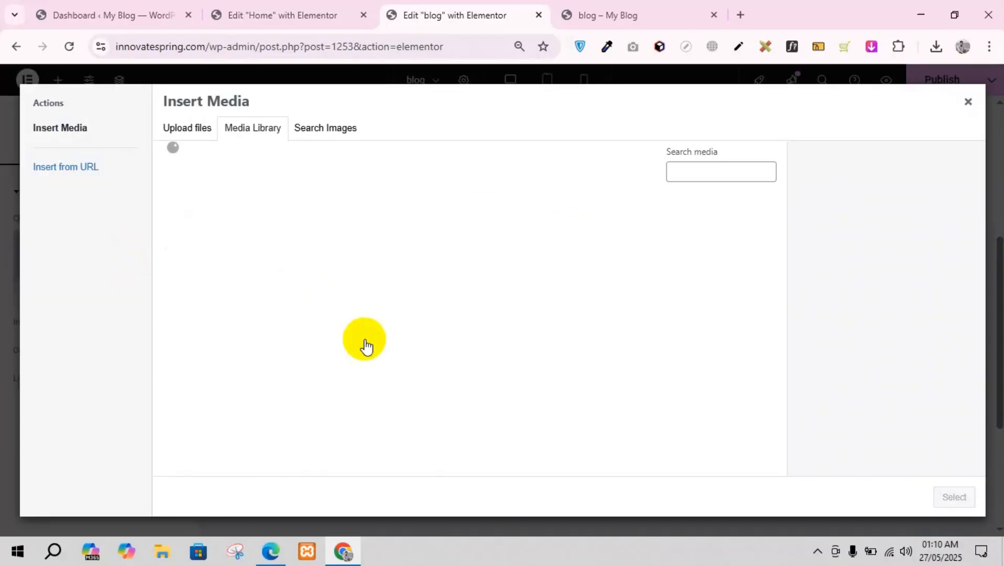
left_click(624, 443)
left_click(953, 497)
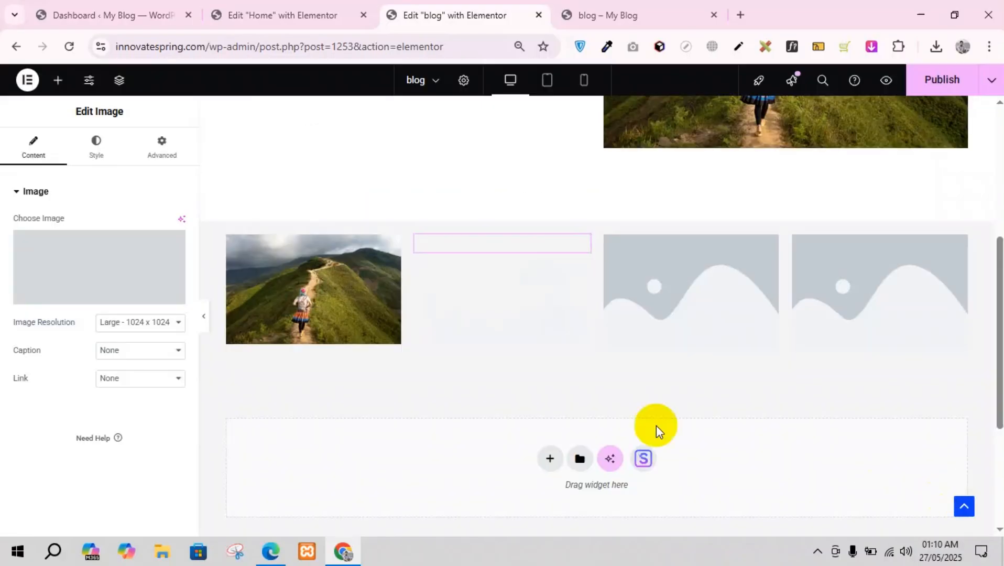
Set the third column's image to the photo of the hiker with an orange backpack from the media library
left_click(768, 245)
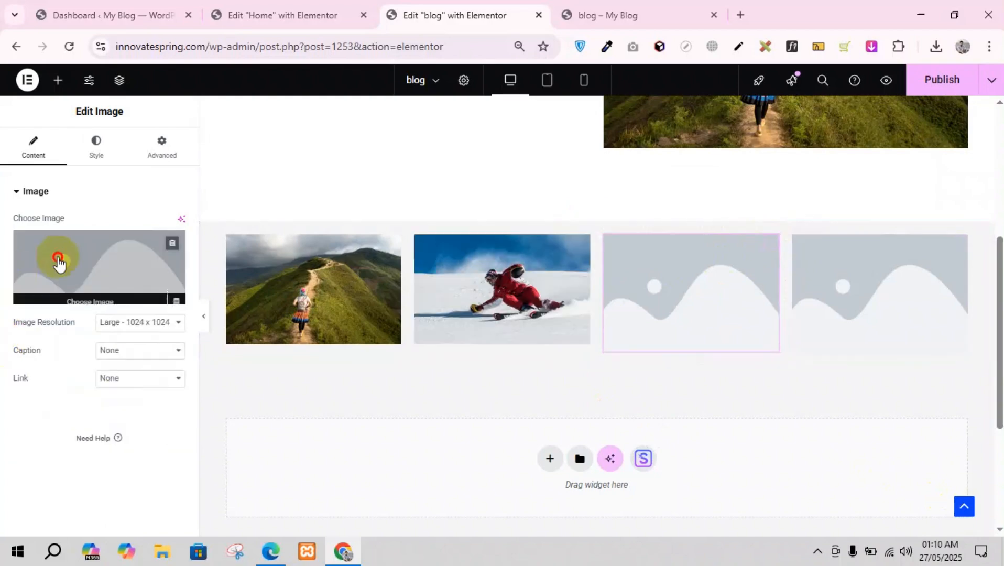
left_click(60, 258)
left_click(181, 341)
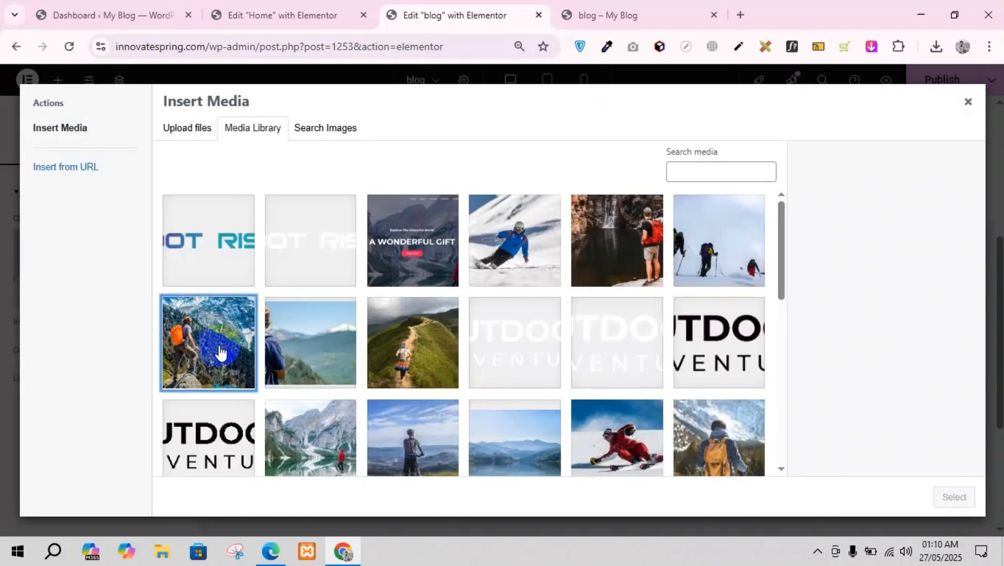
left_click(941, 497)
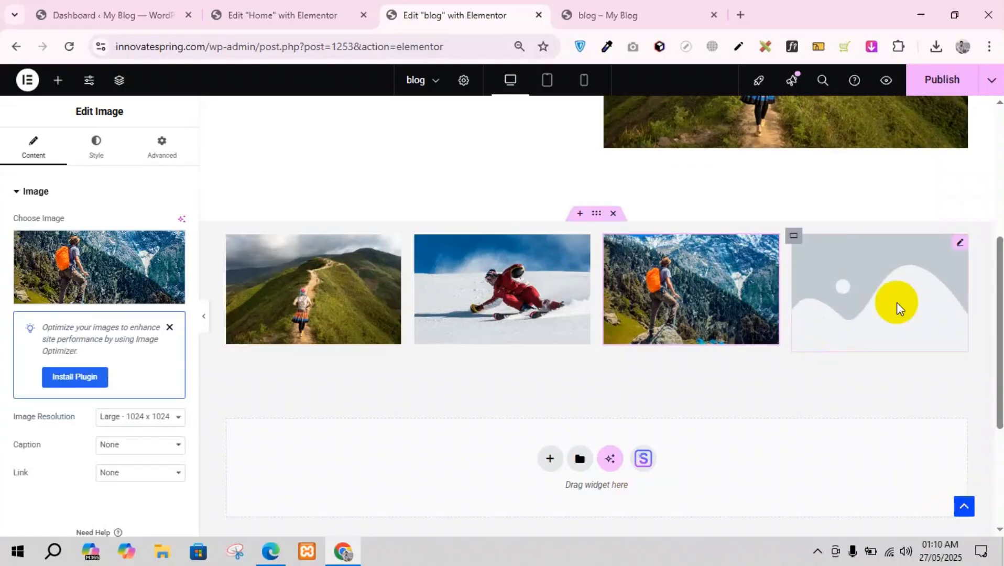
Set the fourth column's image to winter-sports-04.jpg from the media library
left_click(958, 246)
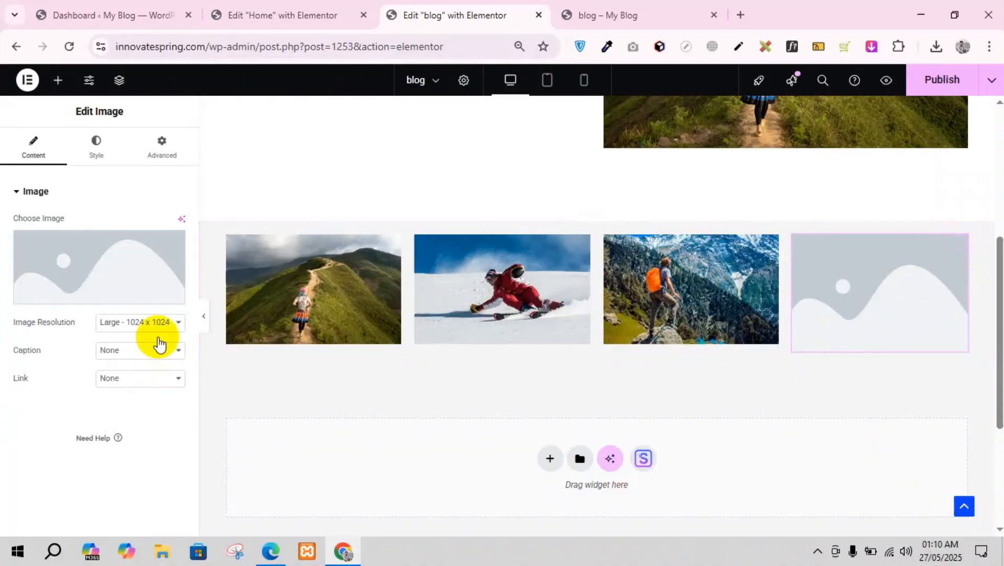
left_click(153, 277)
scroll(583, 357, "down", 4)
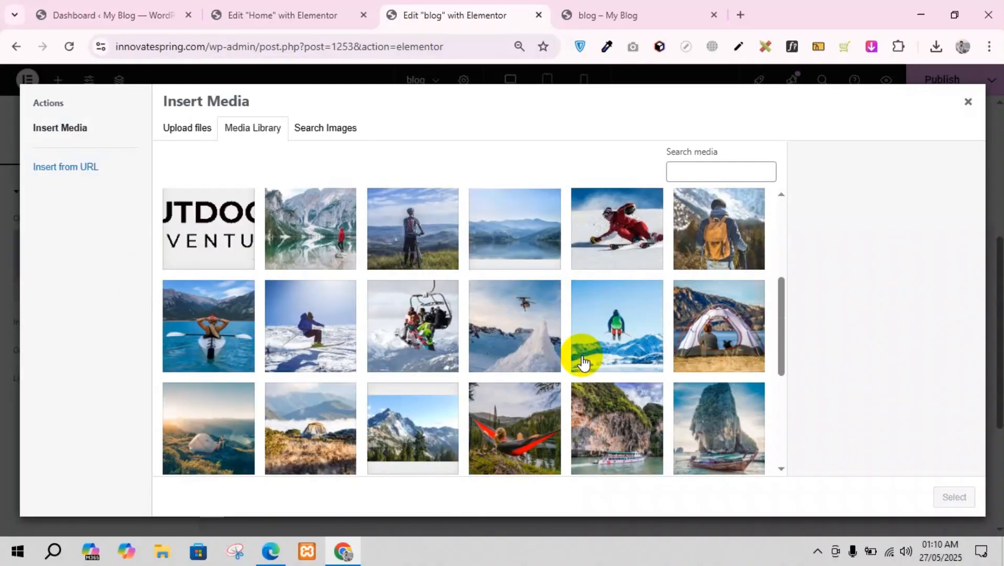
left_click(621, 322)
left_click(946, 497)
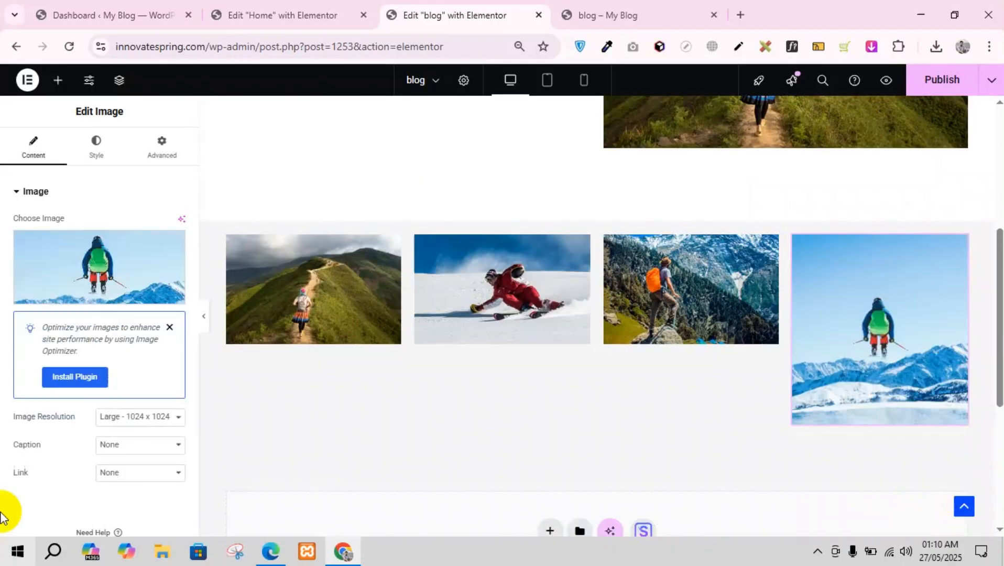
Replace the fourth column's image with image-1.jpg, the cyclist photo
left_click(30, 303)
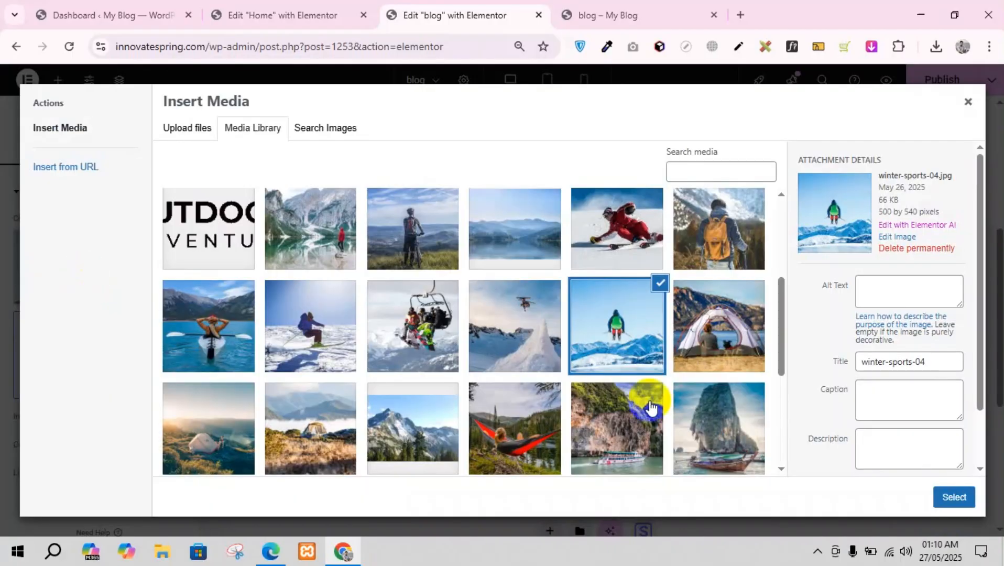
left_click(708, 225)
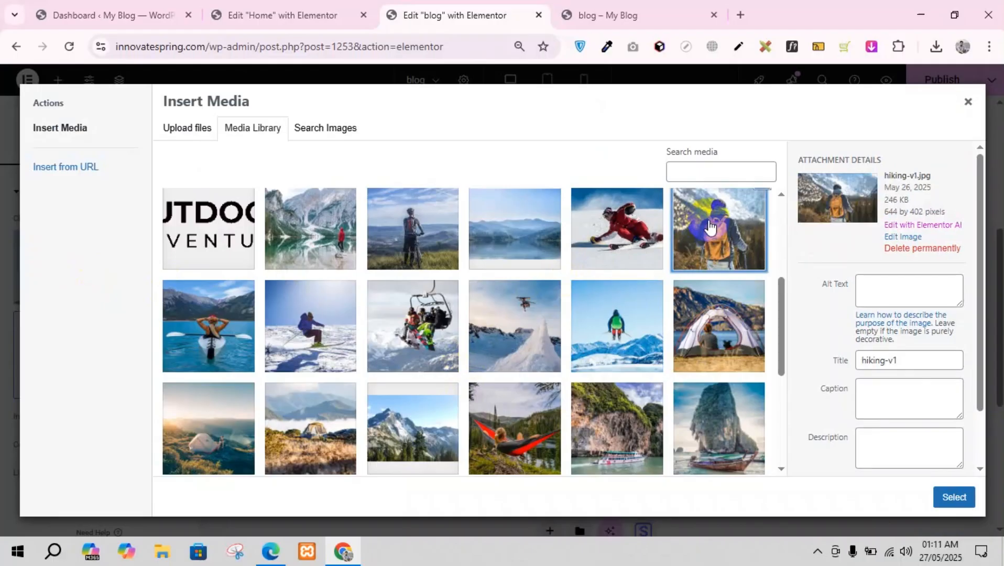
left_click(442, 225)
left_click(957, 493)
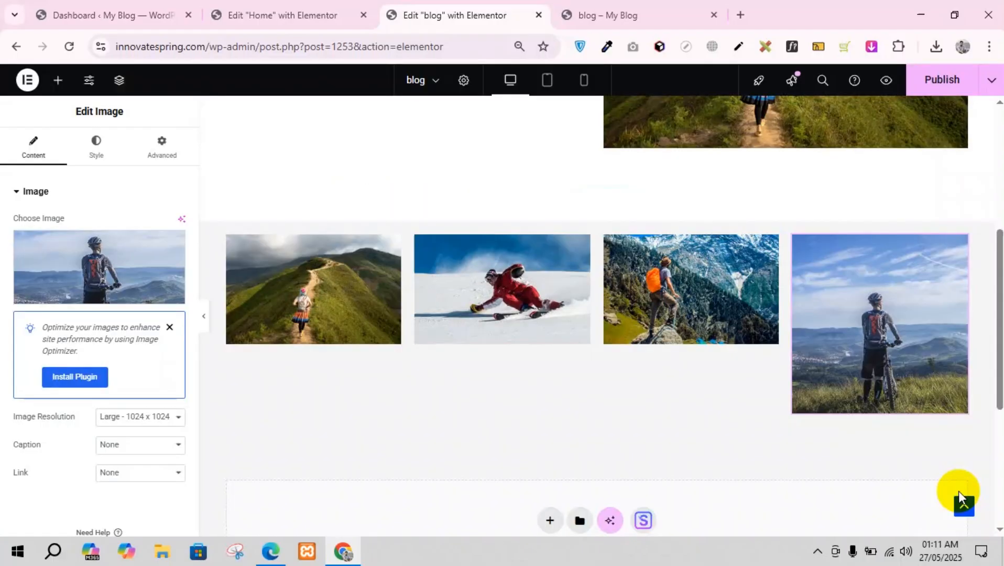
Replace the fourth column's cyclist photo with the mountain lake photo from the media library
left_click(125, 262)
left_click(310, 251)
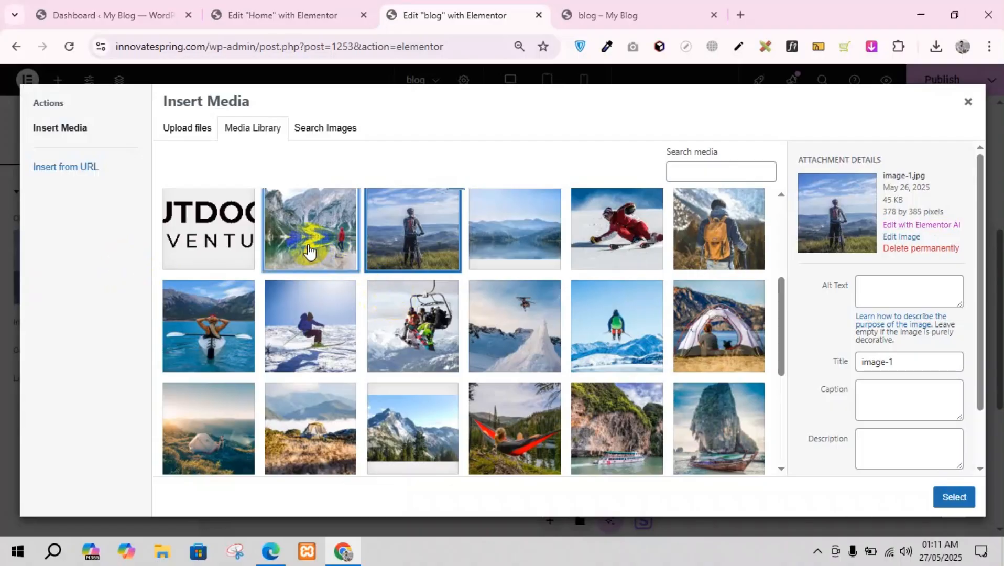
left_click(955, 500)
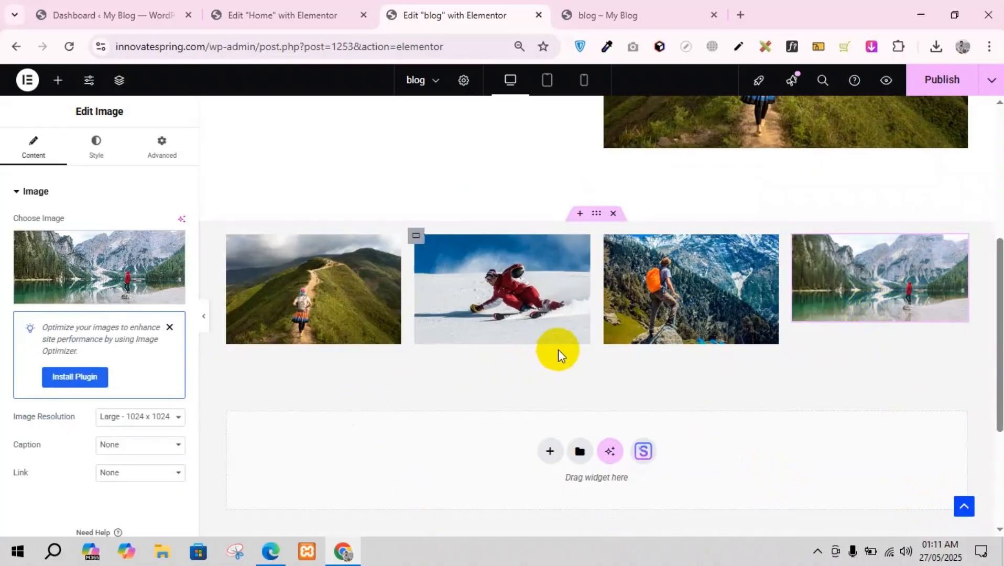
Replace the fourth column's mountain lake image with a duplicate of the red skier image from the second column
right_click(711, 268)
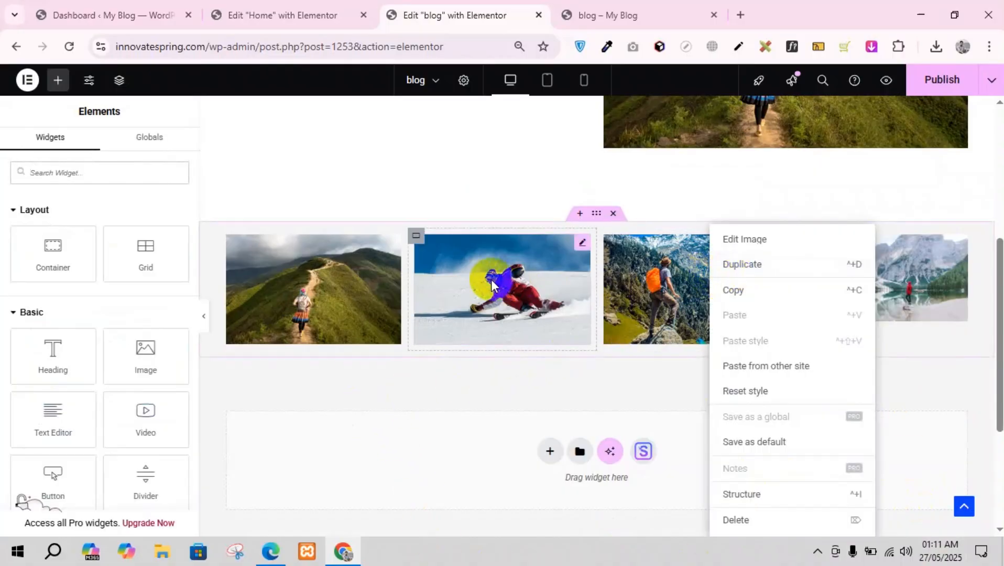
right_click(491, 279)
left_click(538, 268)
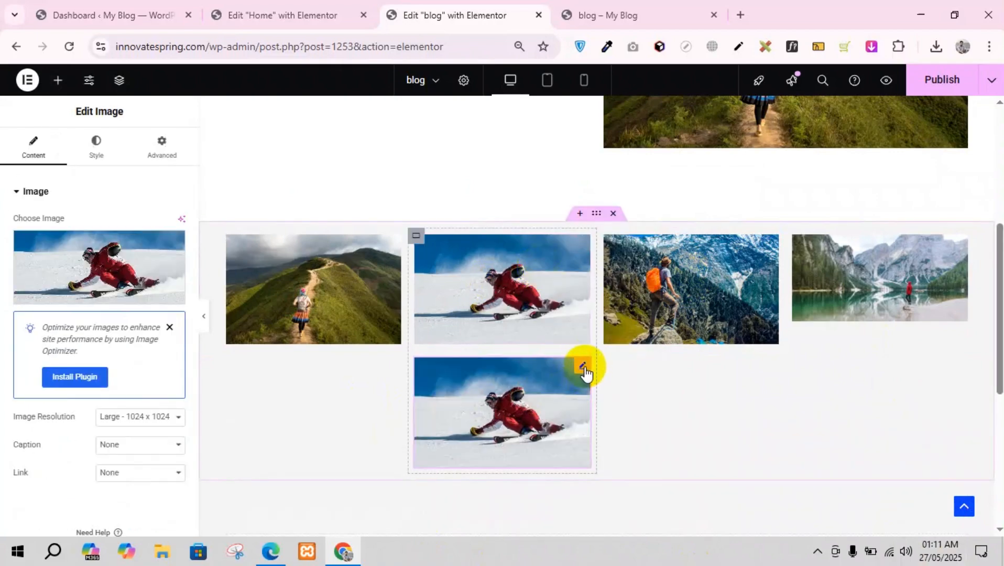
left_click_drag(830, 261, 796, 380)
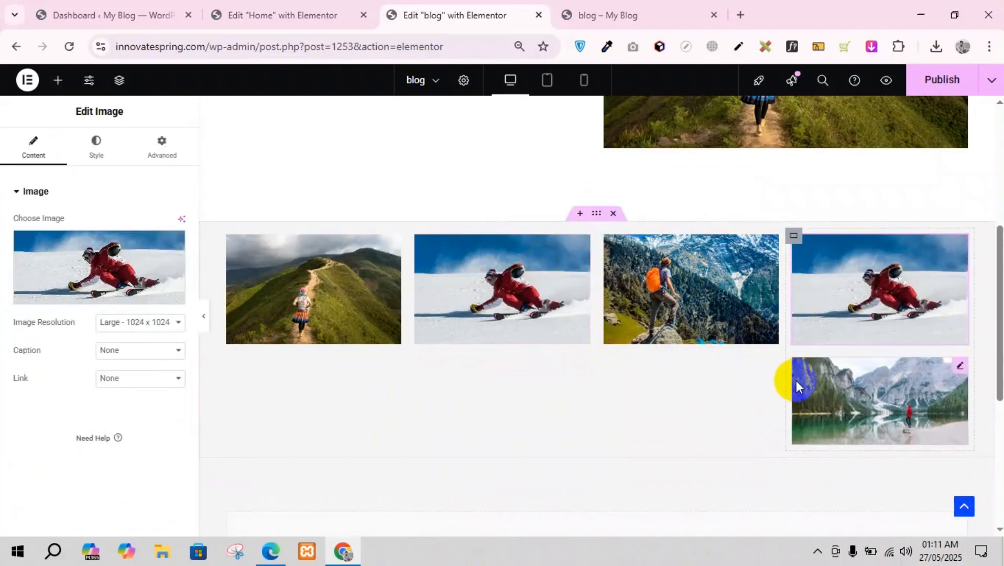
right_click(838, 409)
left_click(855, 519)
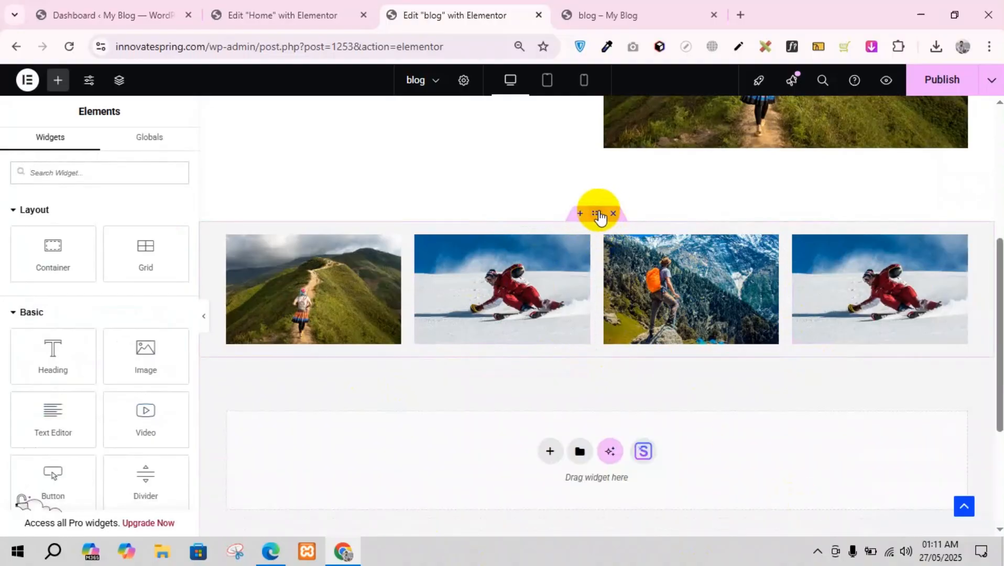
Publish the blog page with its four-column image row and bring up the page's front-end preview
left_click(598, 213)
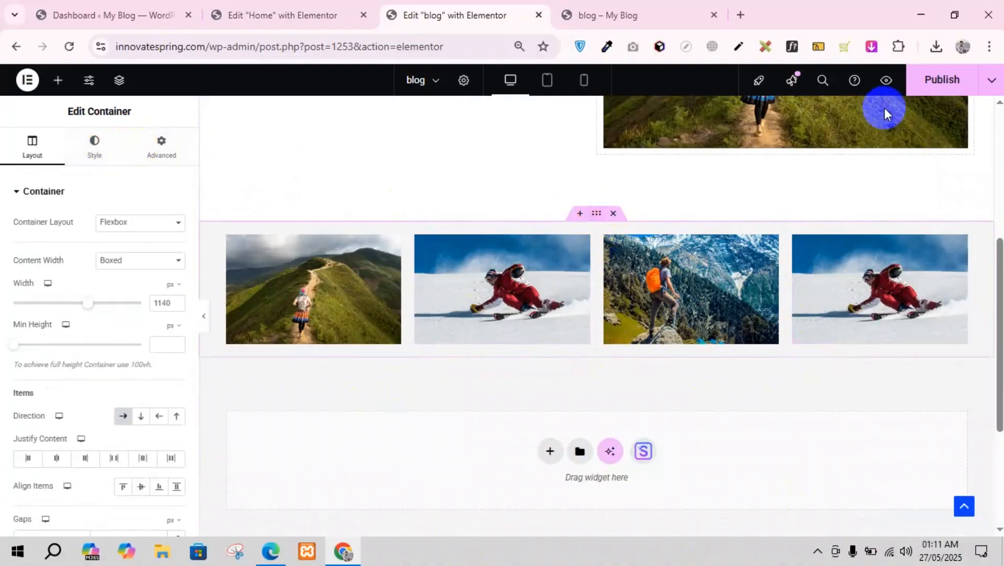
left_click(942, 80)
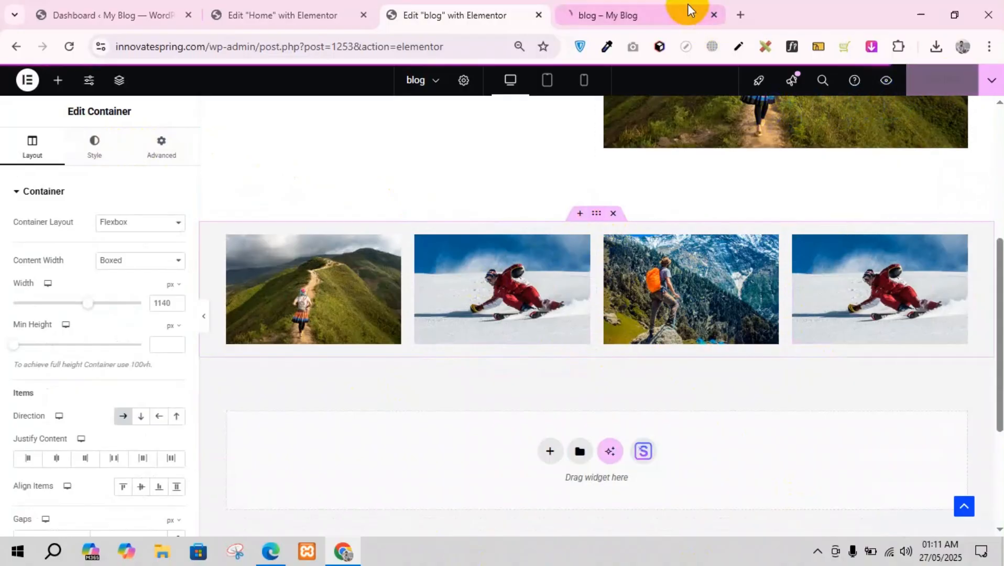
left_click(658, 4)
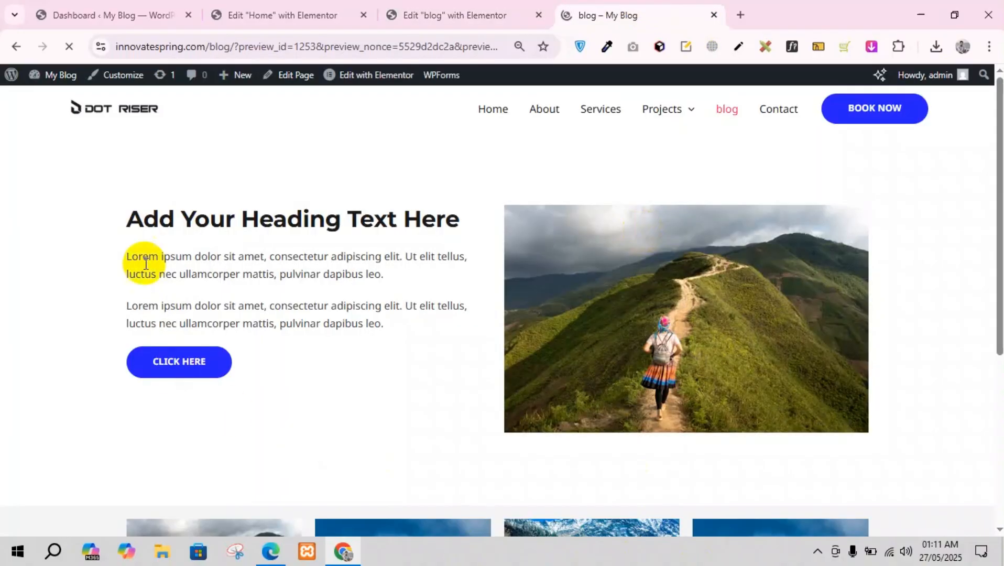
Examine the published blog page from the heading, text and image section down to the four-image row and footer
left_click_drag(145, 264, 856, 391)
left_click(886, 388)
scroll(849, 391, "down", 5)
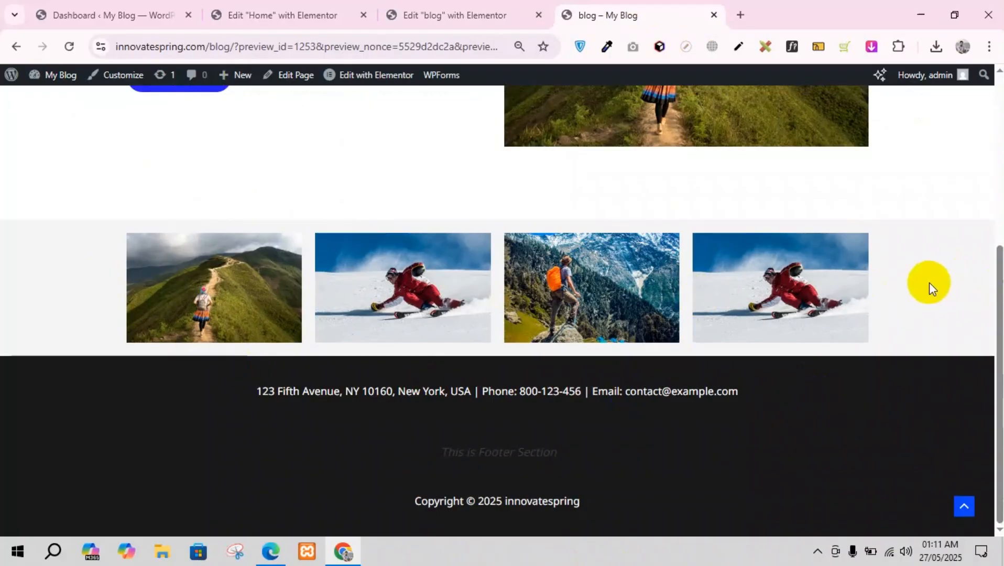
scroll(864, 337, "up", 5)
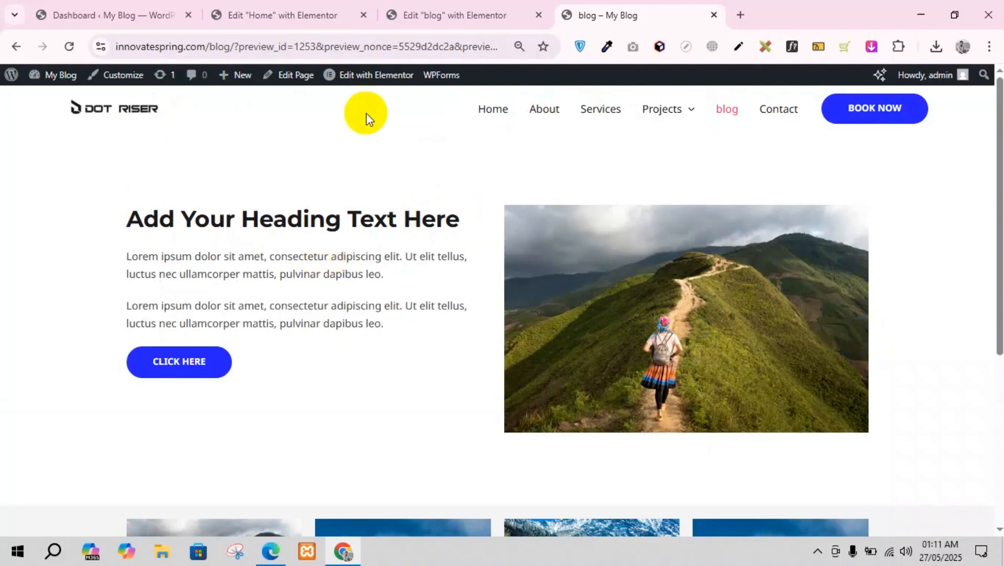
left_click_drag(60, 195, 309, 310)
left_click(870, 388)
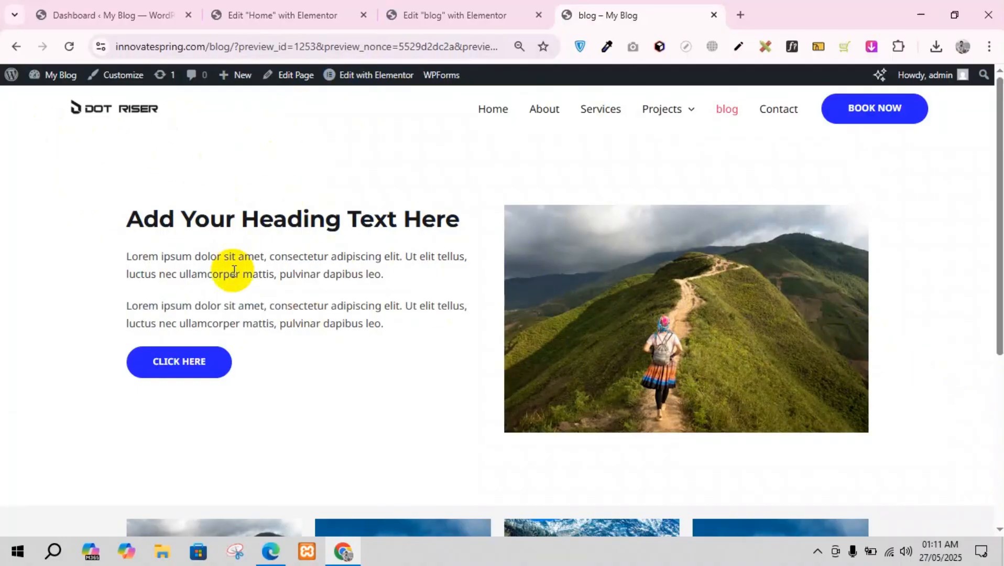
scroll(813, 288, "down", 4)
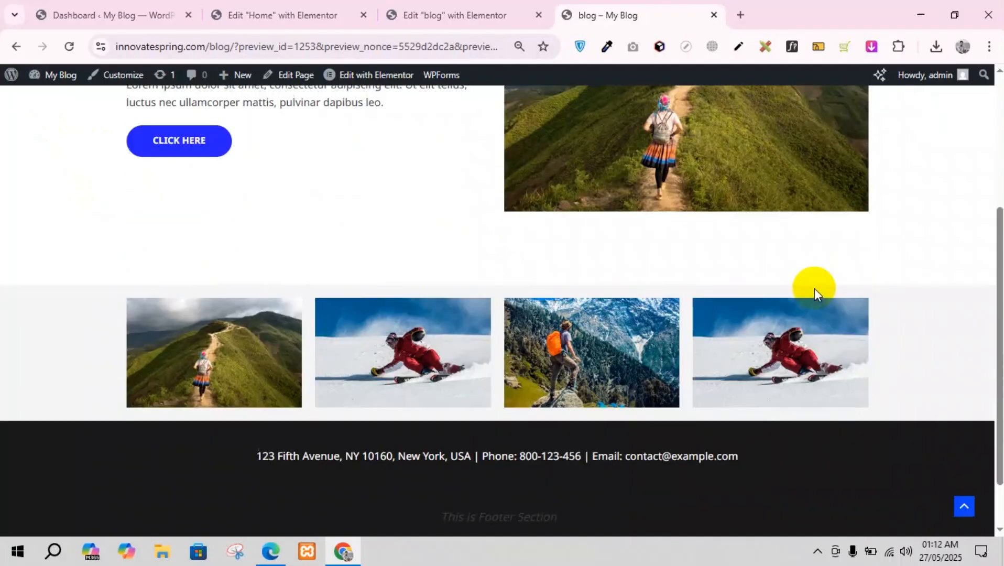
scroll(903, 270, "up", 4)
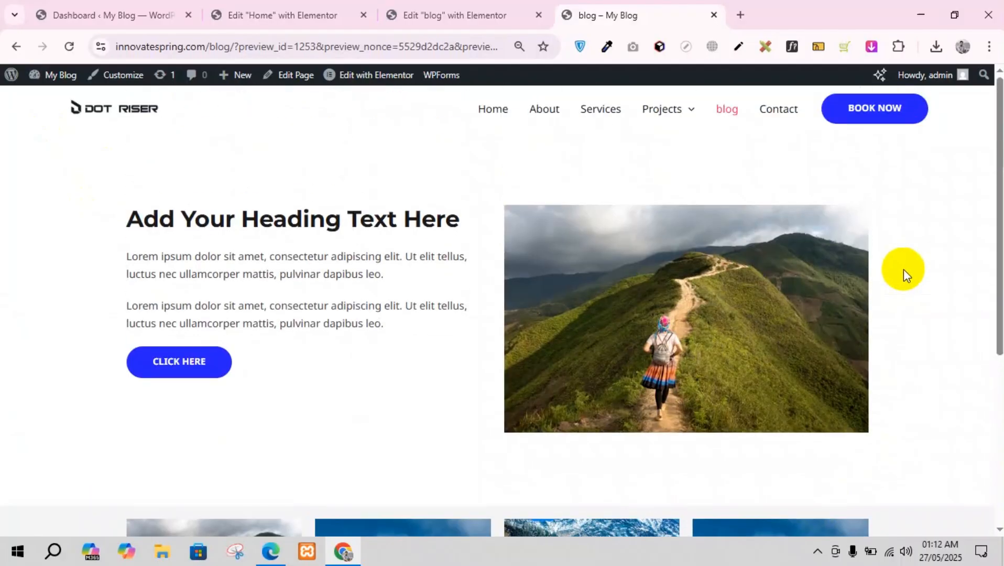